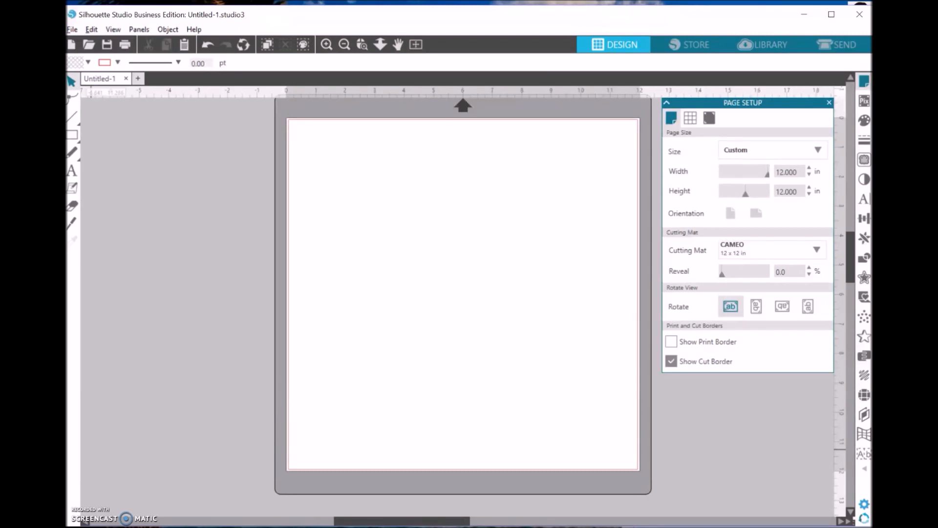
# - In File Explorer, open the Candy Cane 11-08-18 folder inside candy-cane-11-08-18.zip in Downloads
pyautogui.click(176, 486)
pyautogui.click(247, 526)
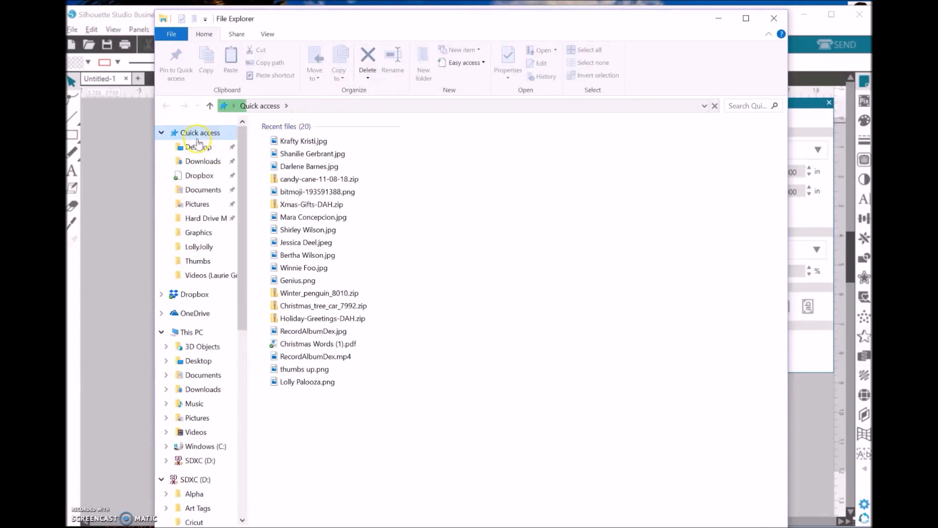
pyautogui.click(204, 160)
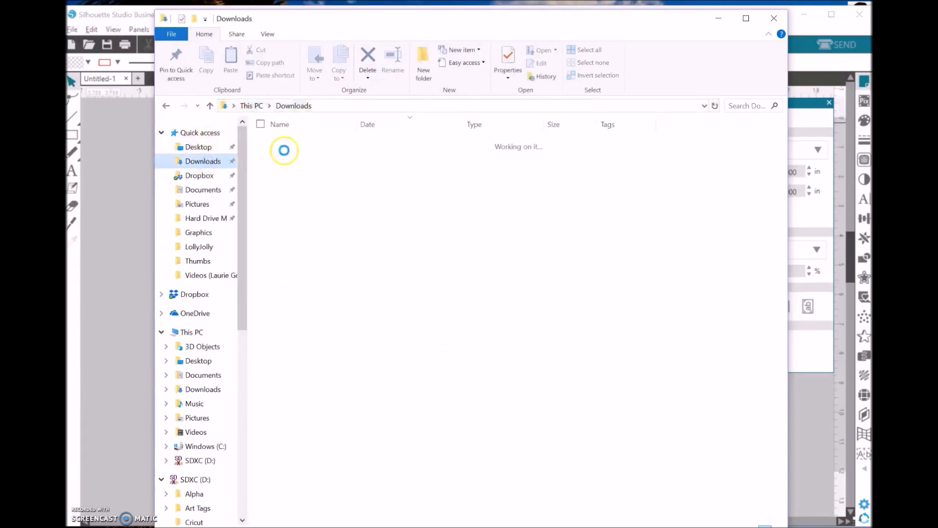
pyautogui.click(325, 156)
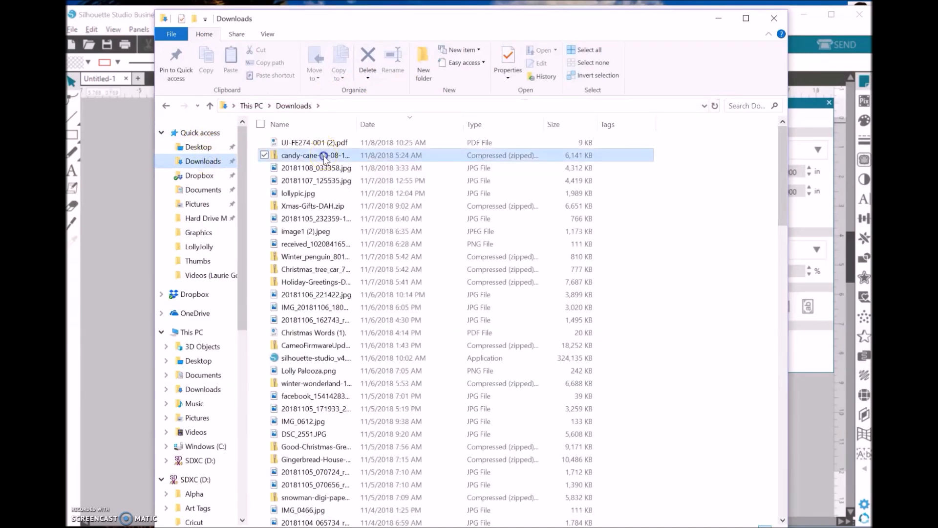
pyautogui.doubleClick(325, 155)
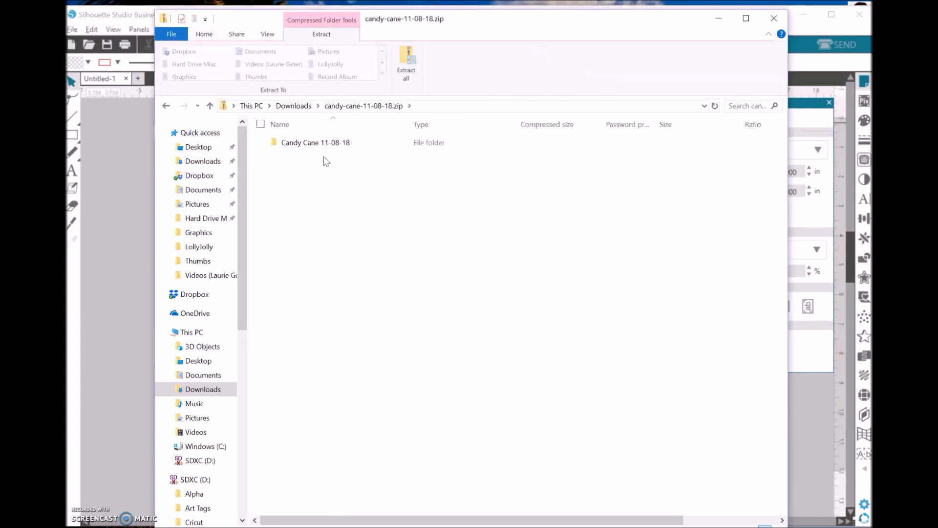
pyautogui.doubleClick(342, 142)
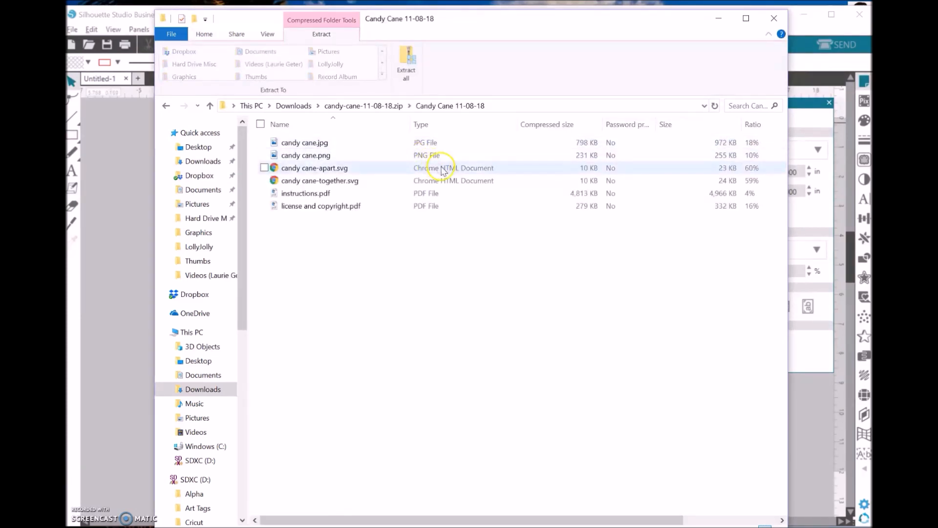
# - Copy candy cane-apart.svg and candy cane-together.svg to the Desktop and close File Explorer
pyautogui.click(444, 171)
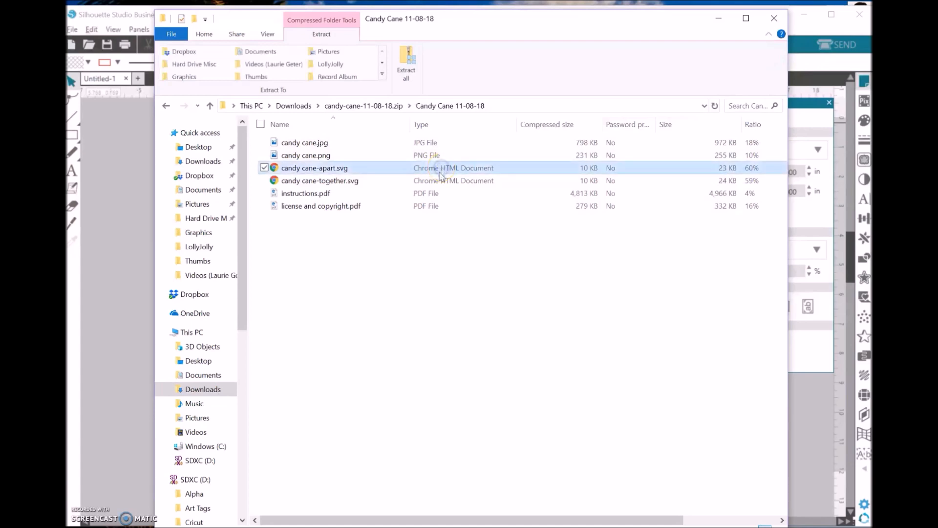
pyautogui.keyDown('ctrl'); pyautogui.click(440, 182); pyautogui.keyUp('ctrl')
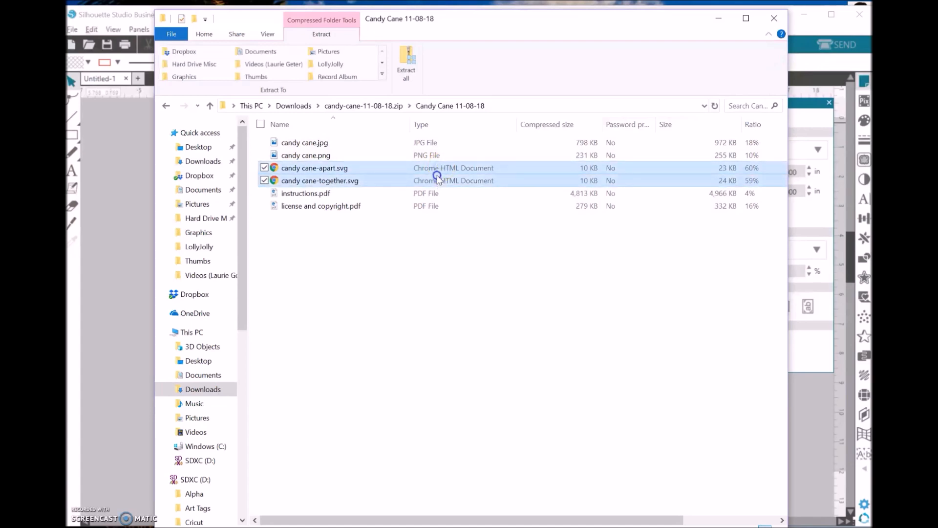
pyautogui.moveTo(437, 180); pyautogui.dragTo(210, 149)
pyautogui.click(780, 25)
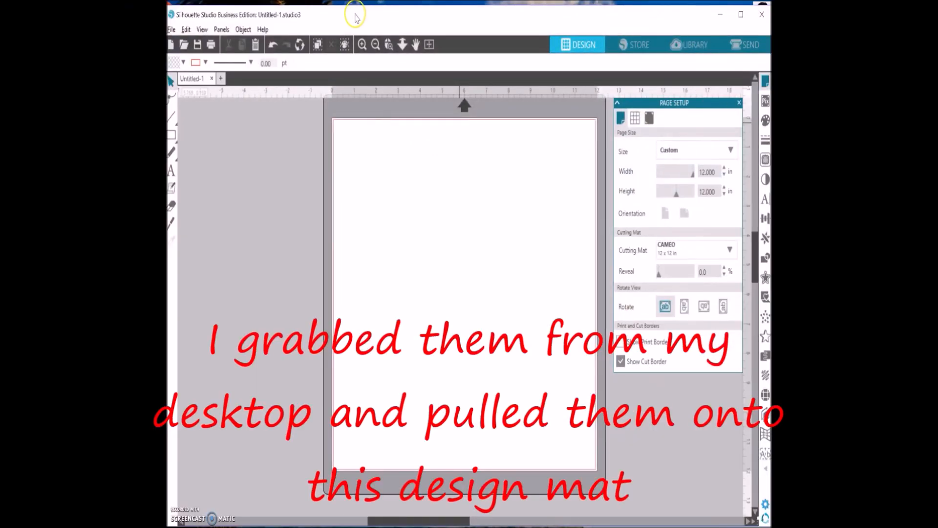
# - Place both candy cane SVG files from the desktop onto the Silhouette Studio design page
pyautogui.moveTo(365, 13); pyautogui.dragTo(360, 13)
pyautogui.moveTo(163, 72); pyautogui.dragTo(420, 312)
pyautogui.moveTo(169, 73); pyautogui.dragTo(373, 200)
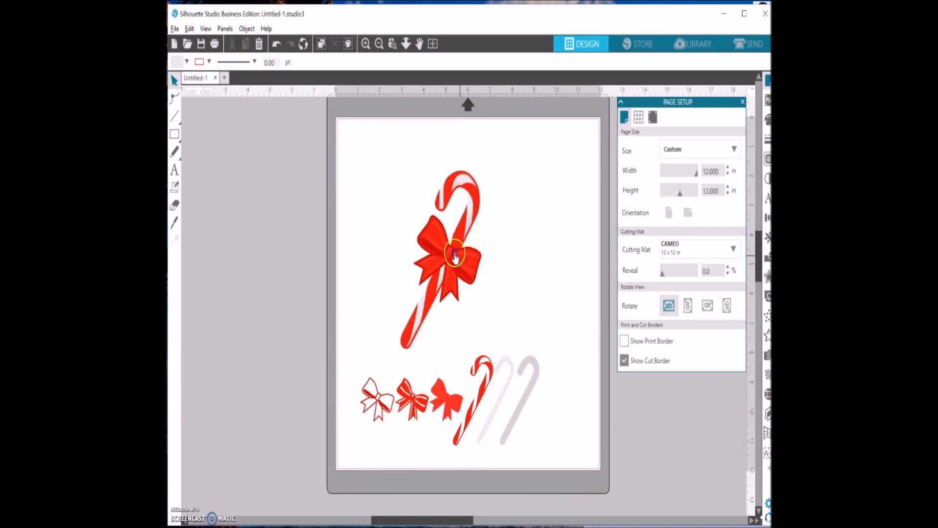
# - Move the assembled candy cane off the page and move the row of separate pieces up to the page's upper half
pyautogui.moveTo(460, 258); pyautogui.dragTo(429, 234)
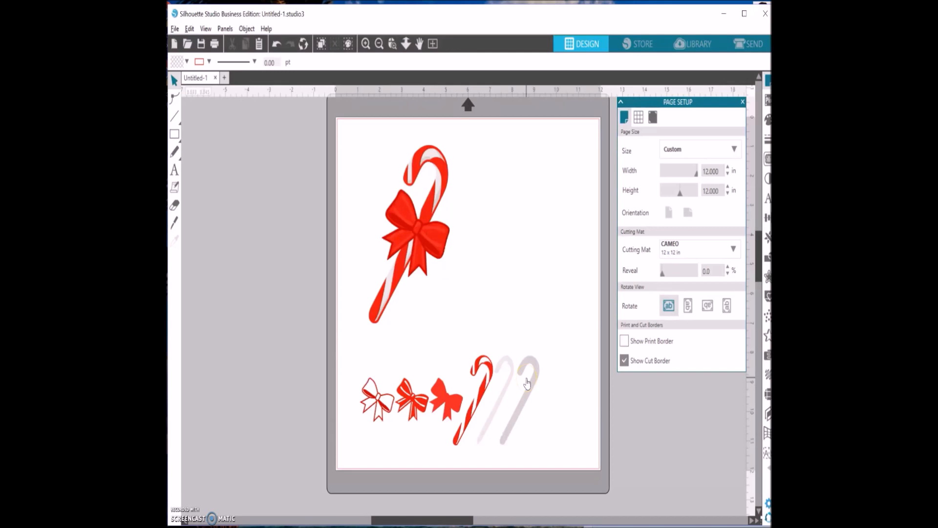
pyautogui.click(517, 365)
pyautogui.moveTo(515, 21); pyautogui.dragTo(514, 22)
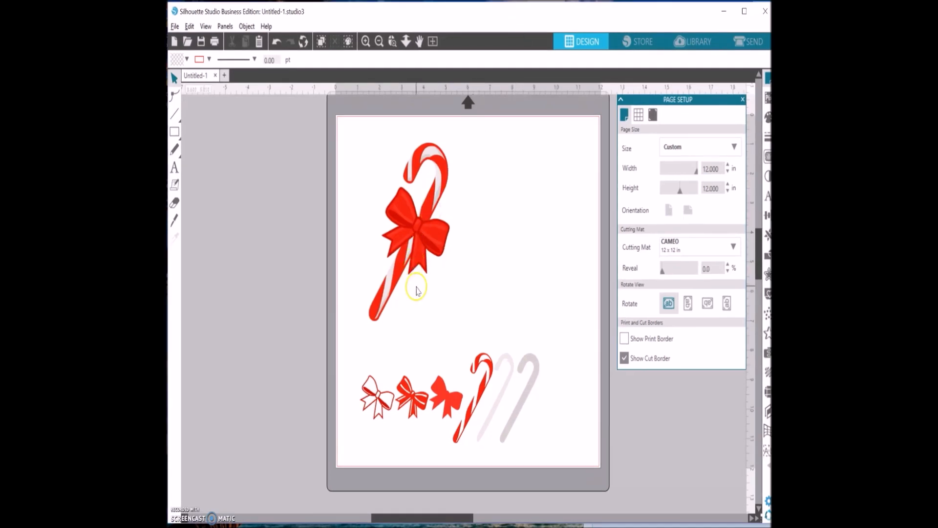
pyautogui.moveTo(428, 200); pyautogui.dragTo(263, 195)
pyautogui.moveTo(413, 395); pyautogui.dragTo(408, 240)
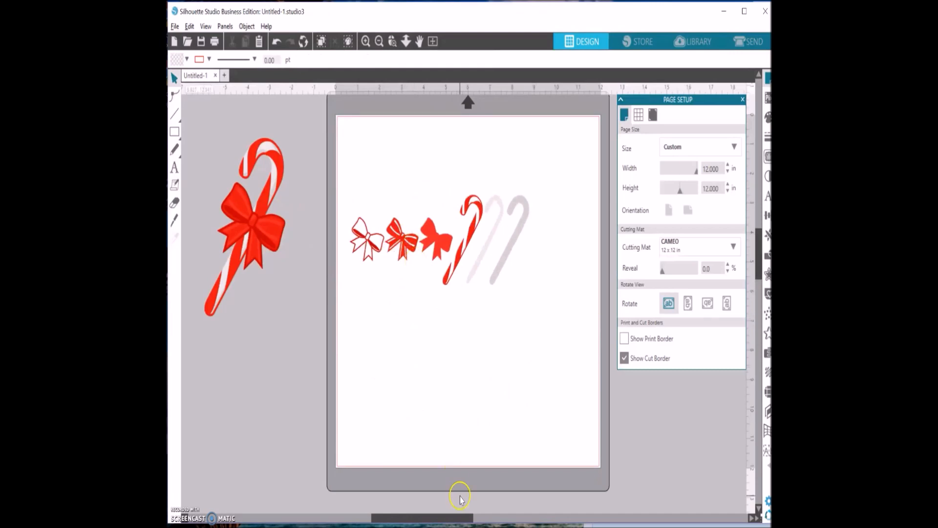
# - Ungroup the row of separate bow and candy cane pieces
pyautogui.moveTo(458, 517); pyautogui.dragTo(477, 518)
pyautogui.moveTo(296, 136); pyautogui.dragTo(461, 299)
pyautogui.moveTo(487, 355); pyautogui.dragTo(488, 355)
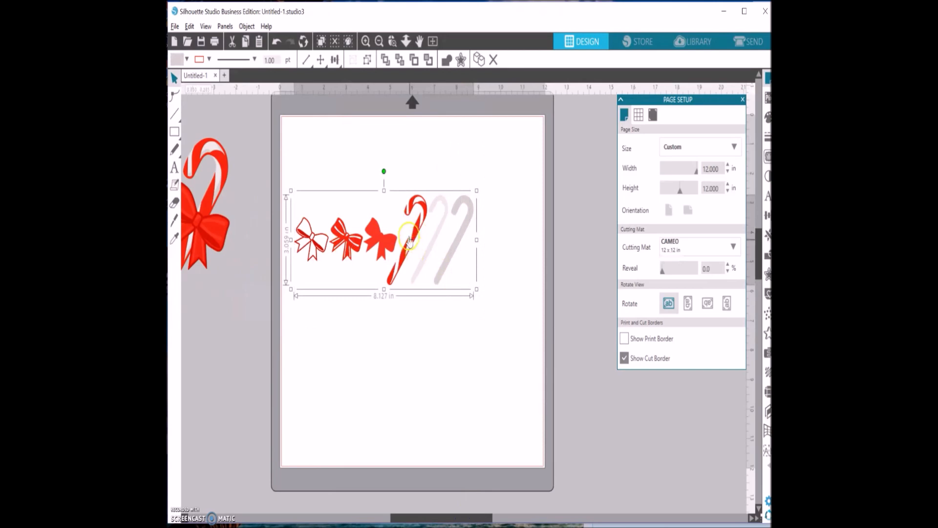
pyautogui.rightClick(409, 236)
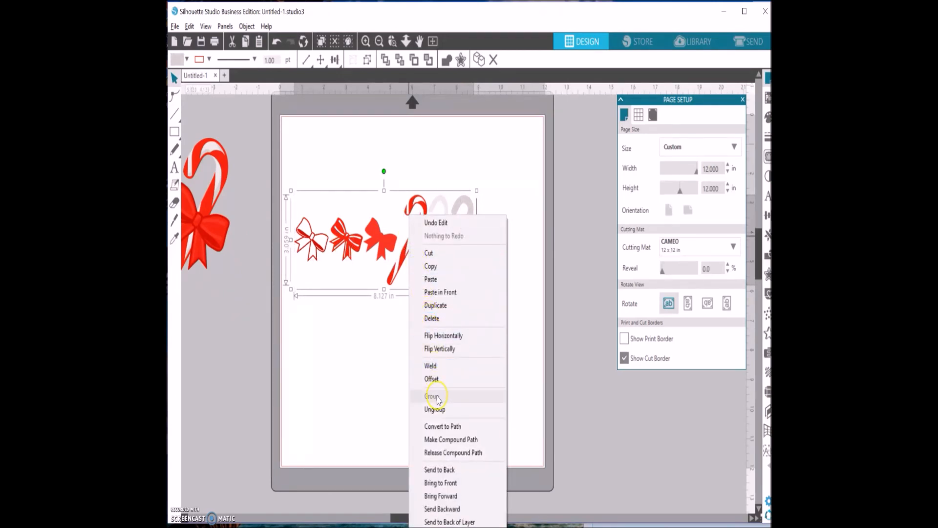
pyautogui.click(434, 409)
pyautogui.click(433, 398)
# - Move the three bow layers off the page and pile them beside the assembled candy cane
pyautogui.moveTo(369, 243); pyautogui.dragTo(231, 271)
pyautogui.click(326, 251)
pyautogui.moveTo(341, 233); pyautogui.dragTo(230, 272)
pyautogui.moveTo(303, 229); pyautogui.dragTo(251, 288)
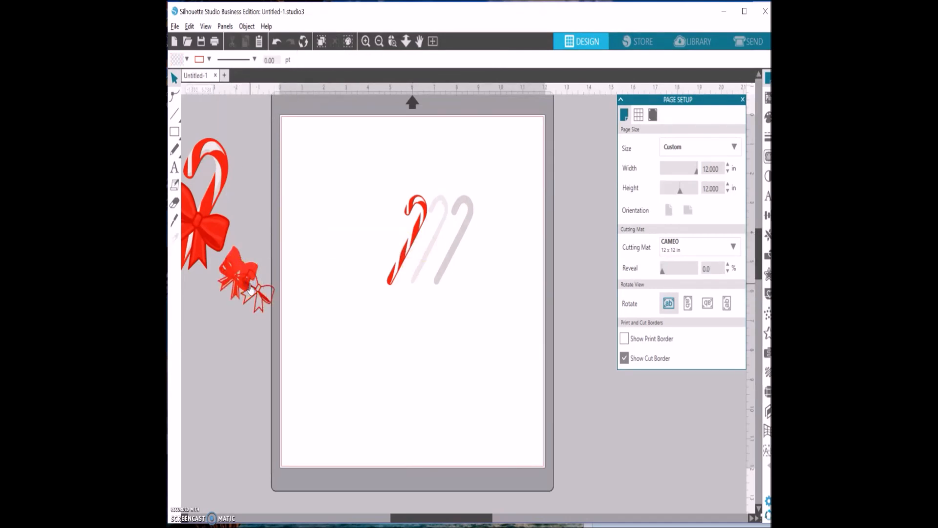
pyautogui.moveTo(255, 297); pyautogui.dragTo(226, 301)
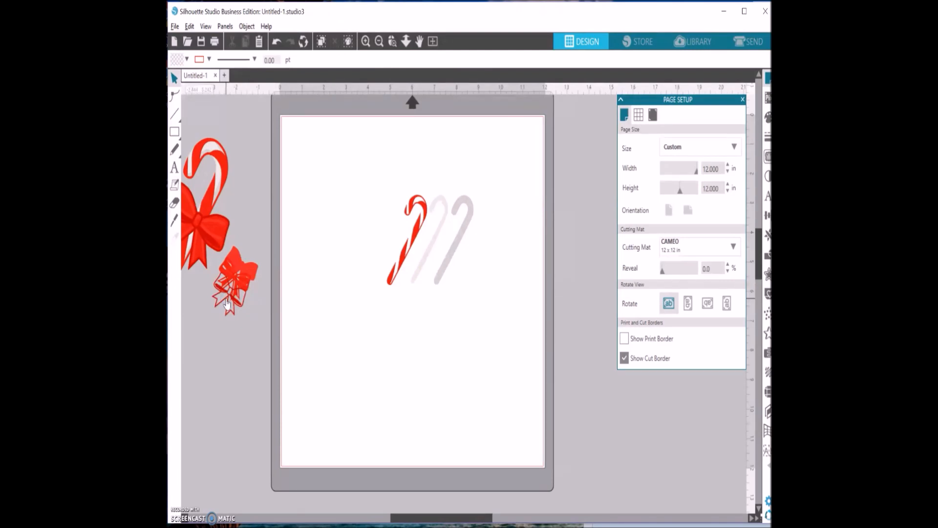
# - Close the Page Setup panel to clear the workspace around the three candy cane layers
pyautogui.moveTo(389, 178); pyautogui.dragTo(494, 306)
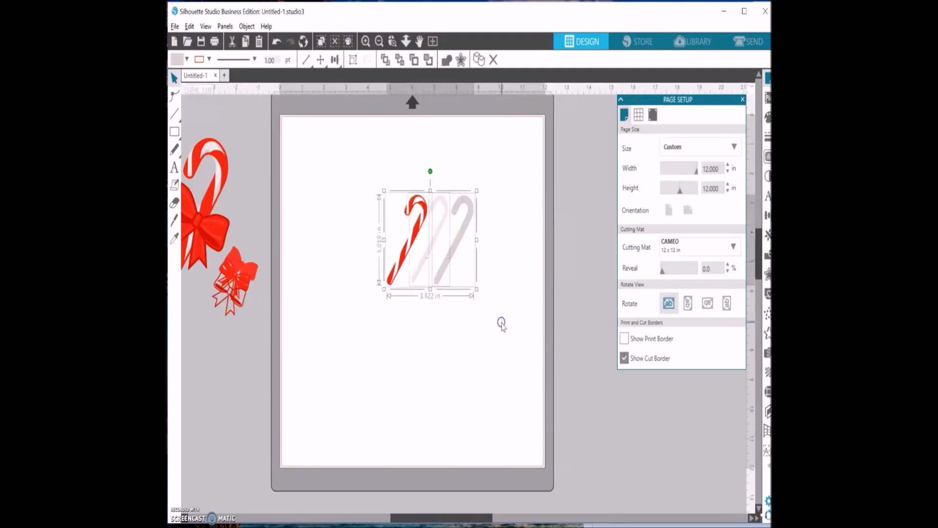
pyautogui.click(743, 99)
pyautogui.click(446, 151)
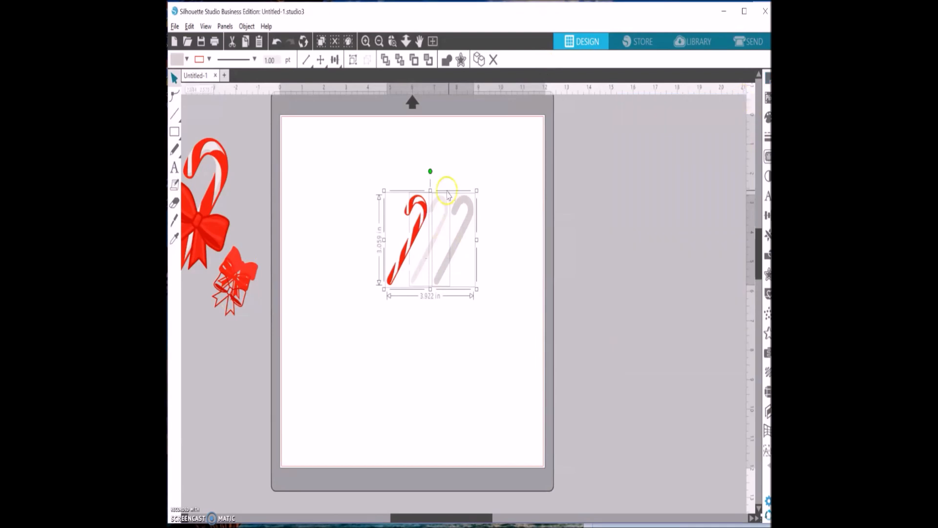
pyautogui.moveTo(380, 172); pyautogui.dragTo(523, 318)
pyautogui.click(497, 287)
# - Stack the light cane layer and the red striped layer on top of the grey cane layer
pyautogui.moveTo(405, 238); pyautogui.dragTo(408, 245)
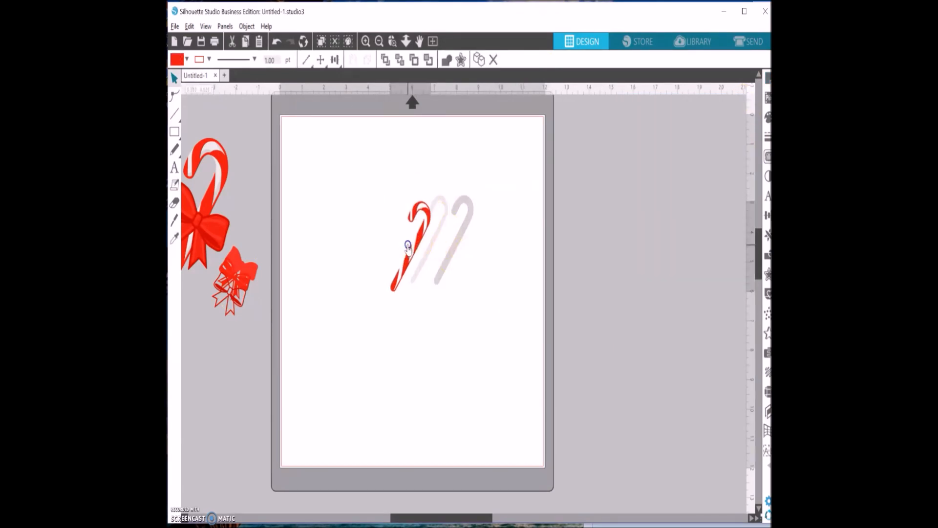
pyautogui.click(387, 133)
pyautogui.click(366, 41)
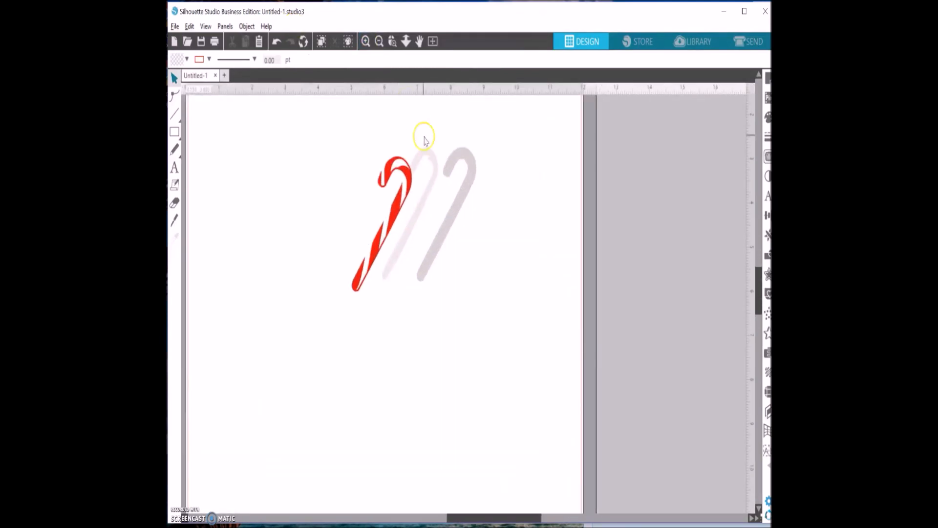
pyautogui.click(429, 187)
pyautogui.moveTo(425, 199); pyautogui.dragTo(460, 203)
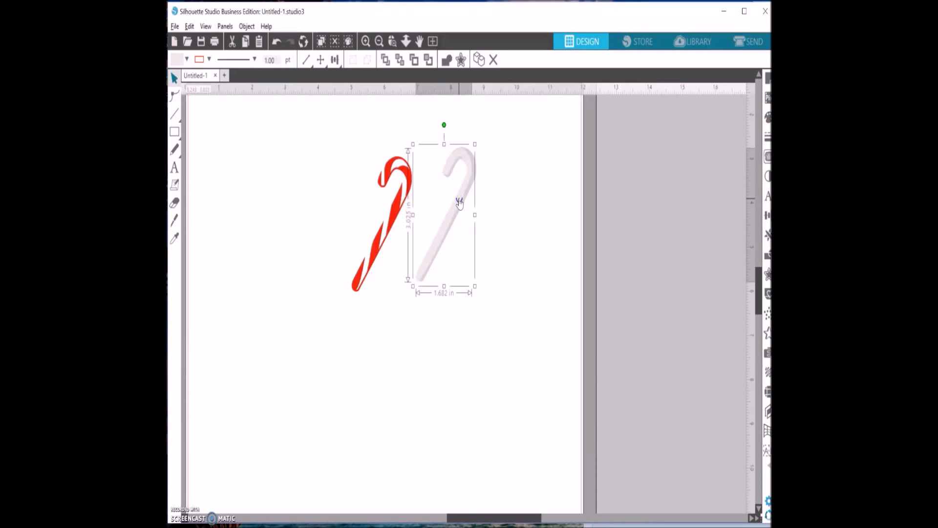
pyautogui.click(411, 215)
pyautogui.moveTo(378, 235); pyautogui.dragTo(442, 225)
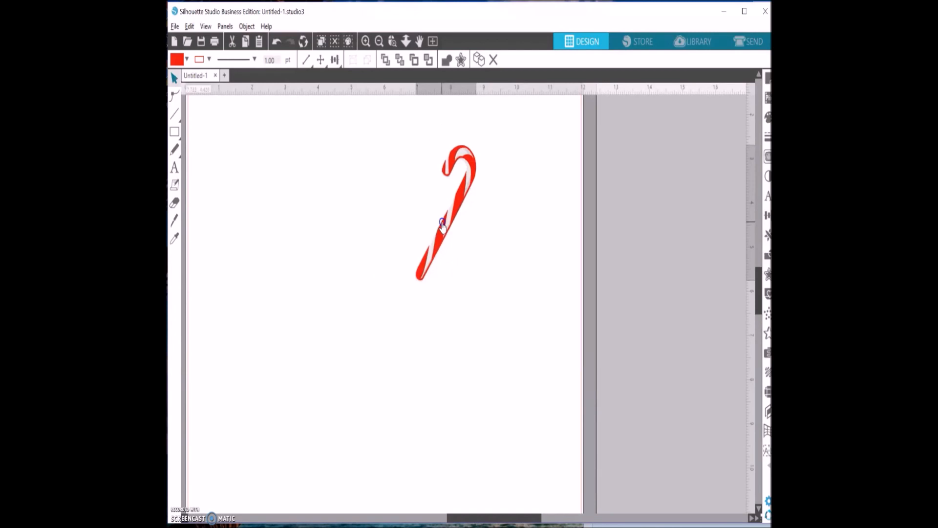
pyautogui.click(420, 185)
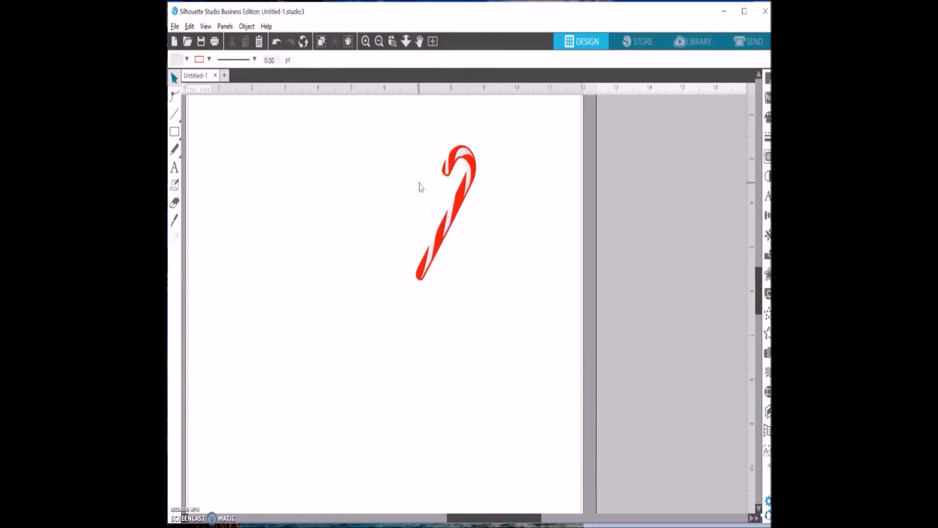
# - Lift the red stripes off the stacked candy cane and move the two pale cane layers off the page
pyautogui.click(460, 210)
pyautogui.moveTo(461, 207); pyautogui.dragTo(439, 223)
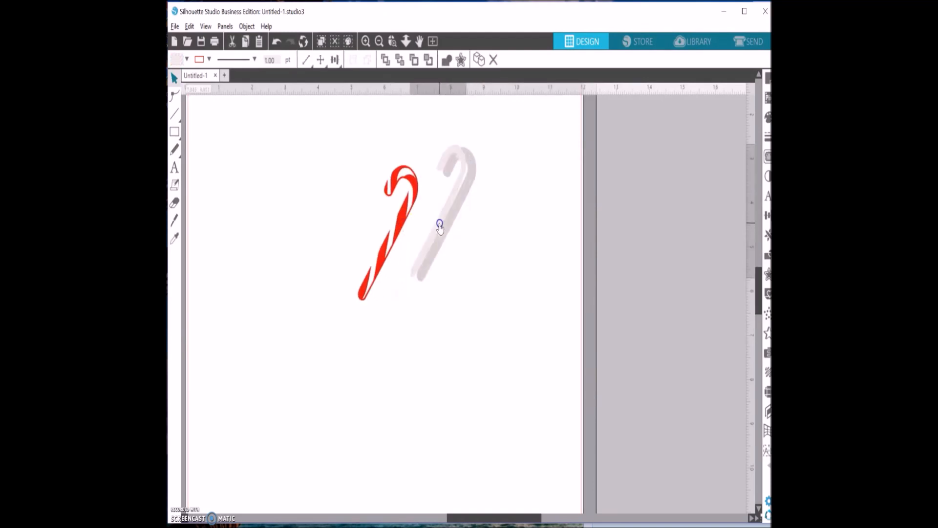
pyautogui.click(394, 199)
pyautogui.click(457, 215)
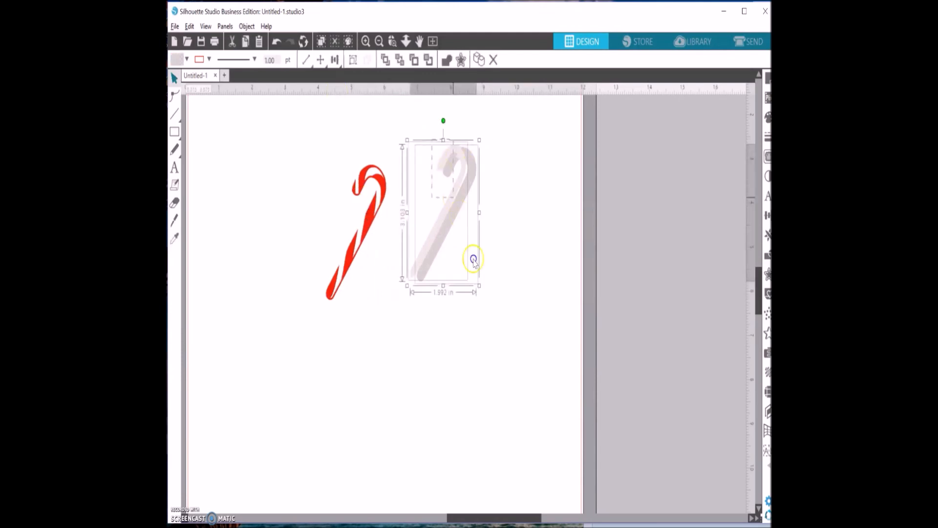
pyautogui.moveTo(451, 211); pyautogui.dragTo(644, 269)
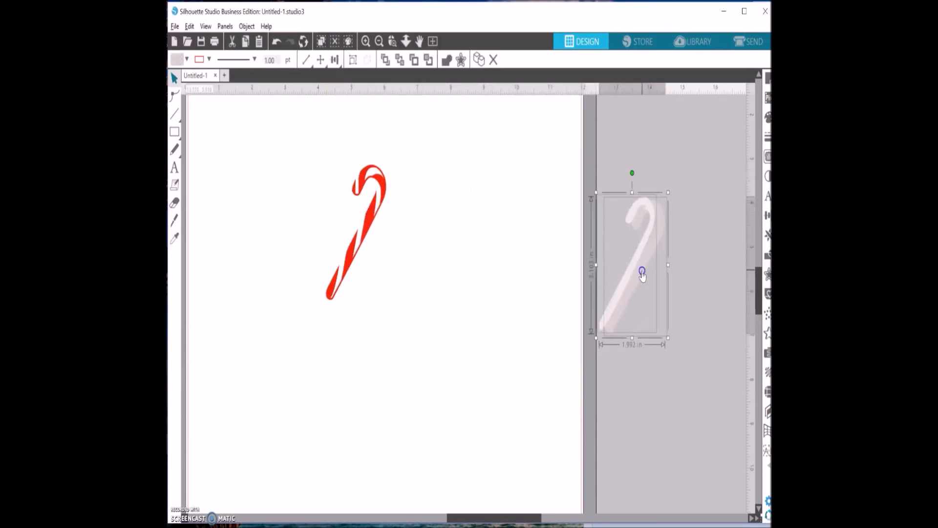
# - Separate the two pale cane layers off the page, placing the thinner one above and left of the thicker one
pyautogui.moveTo(529, 521); pyautogui.dragTo(558, 520)
pyautogui.moveTo(550, 279); pyautogui.dragTo(570, 283)
pyautogui.click(450, 185)
pyautogui.click(567, 270)
pyautogui.click(425, 177)
pyautogui.click(571, 282)
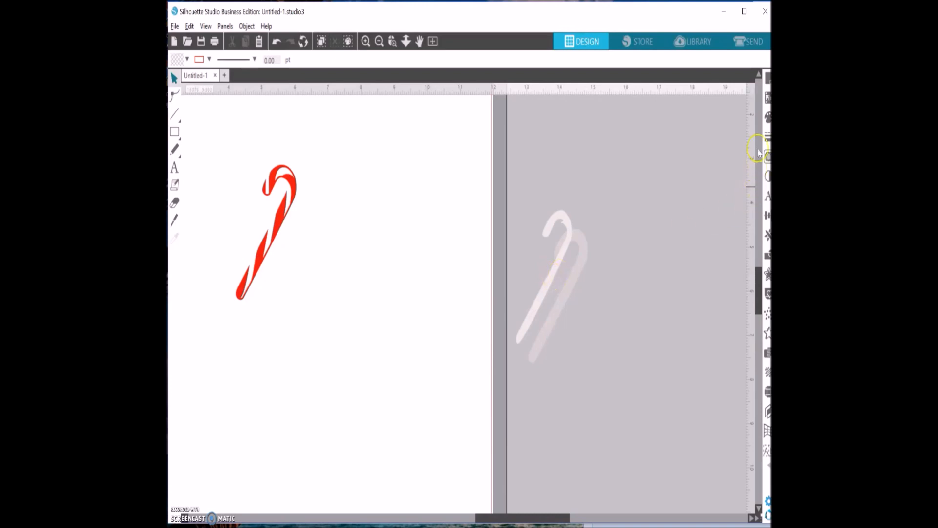
pyautogui.moveTo(565, 223); pyautogui.dragTo(544, 171)
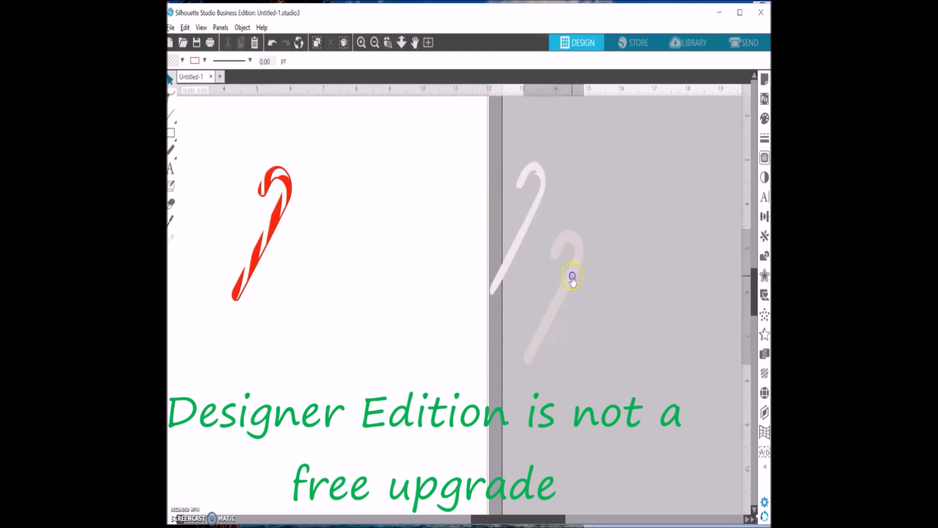
# - Fill the thicker cane layer with the thinner cane's pale colour, sampled with the fill colour picker
pyautogui.click(765, 118)
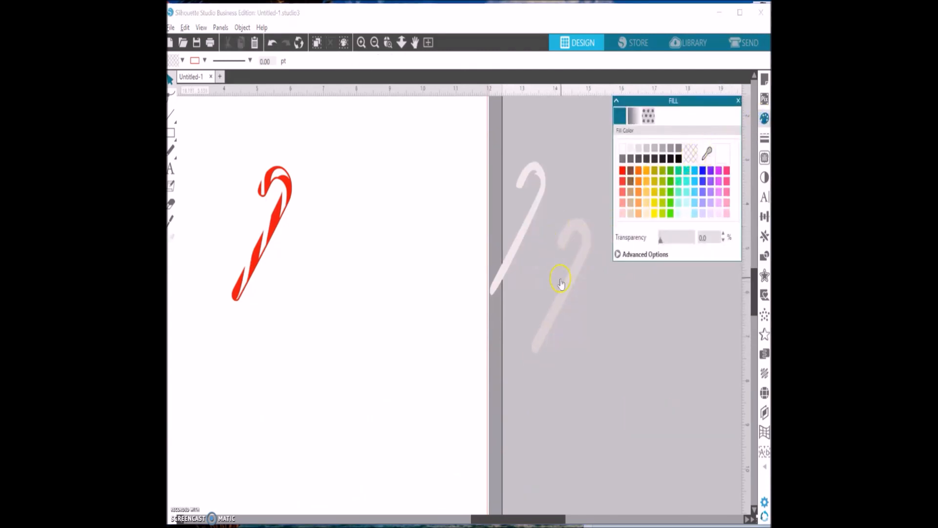
pyautogui.click(564, 300)
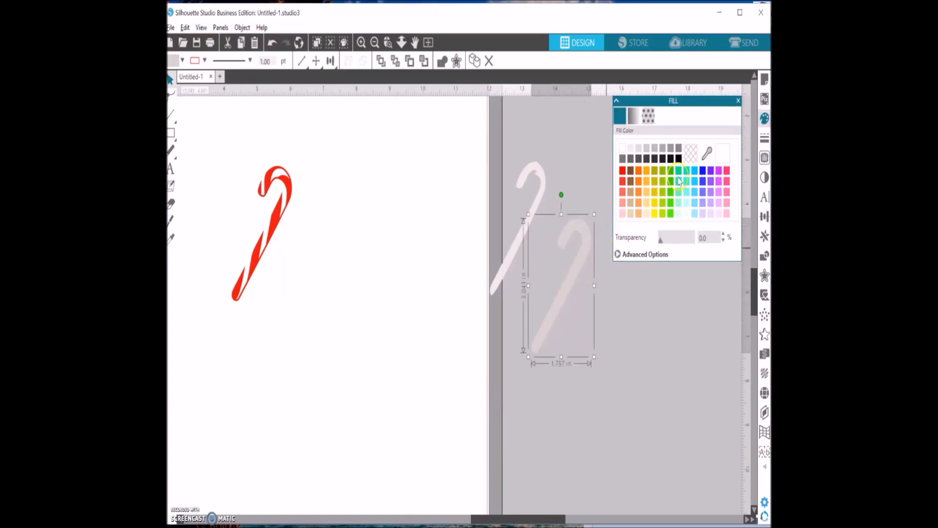
pyautogui.click(707, 153)
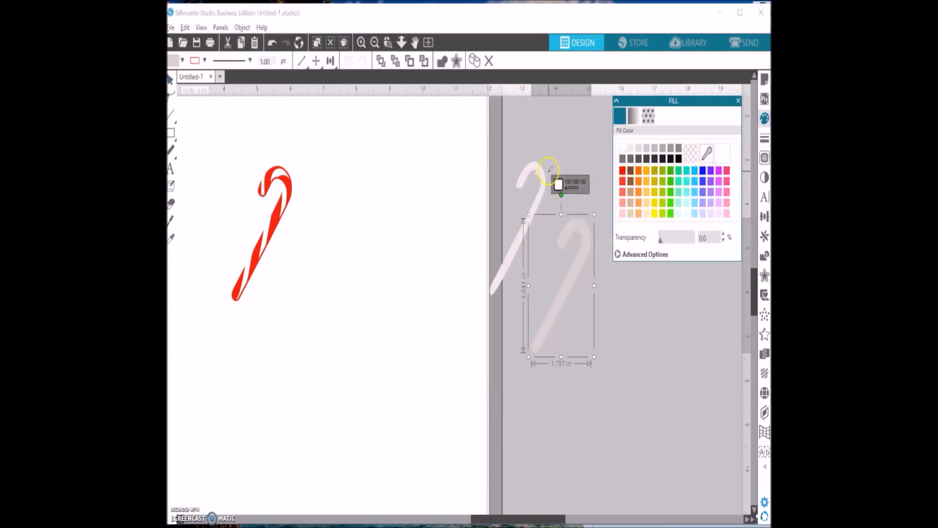
pyautogui.click(543, 179)
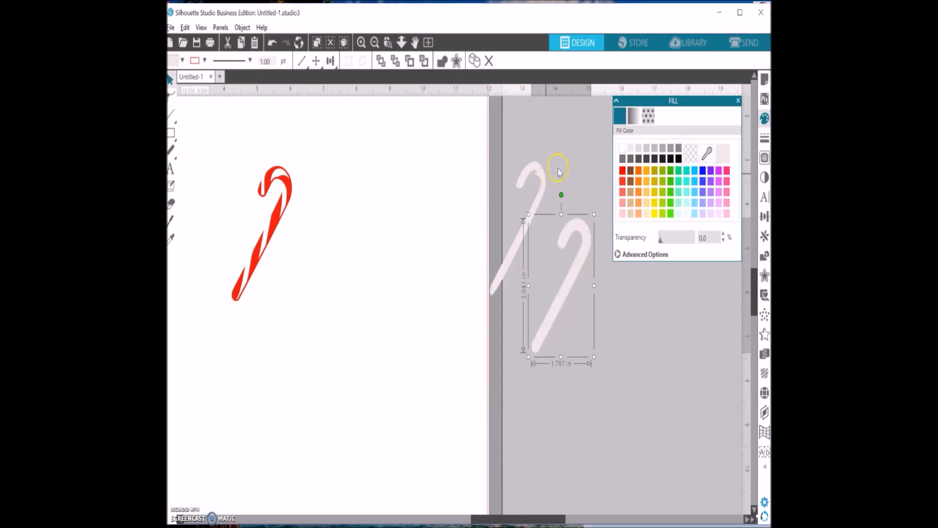
# - Fill the thinner cane layer with white and place it on top of the thicker cane layer
pyautogui.click(543, 179)
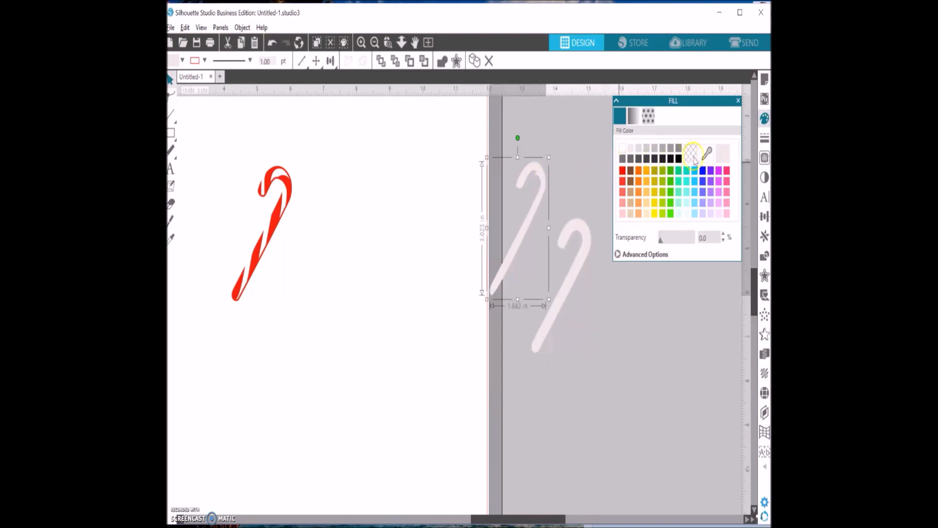
pyautogui.click(623, 152)
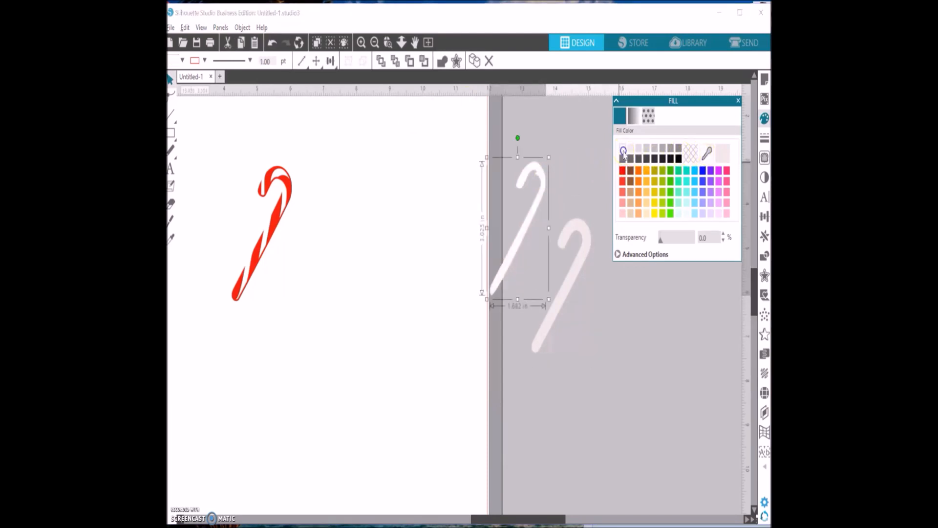
pyautogui.click(575, 164)
pyautogui.moveTo(542, 206); pyautogui.dragTo(582, 264)
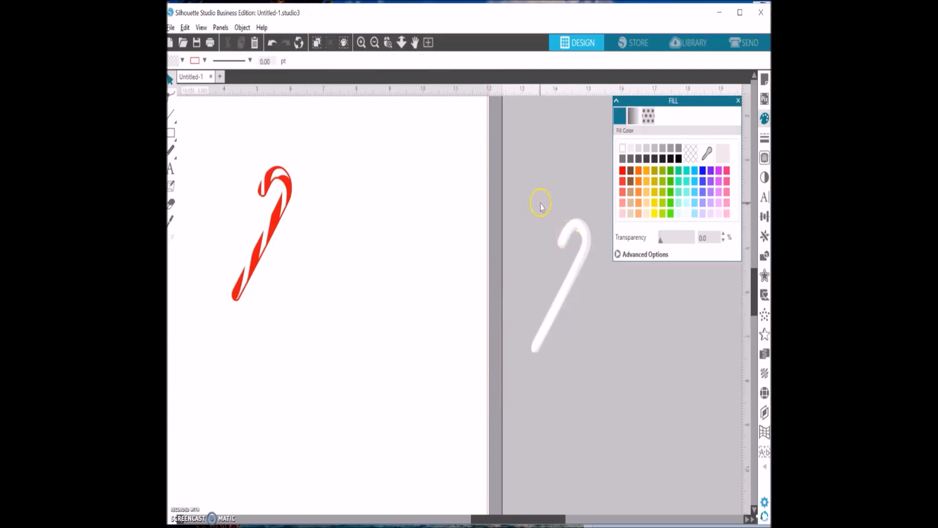
# - Group the two pale candy cane layers and move the group slightly down the off-page area
pyautogui.click(570, 311)
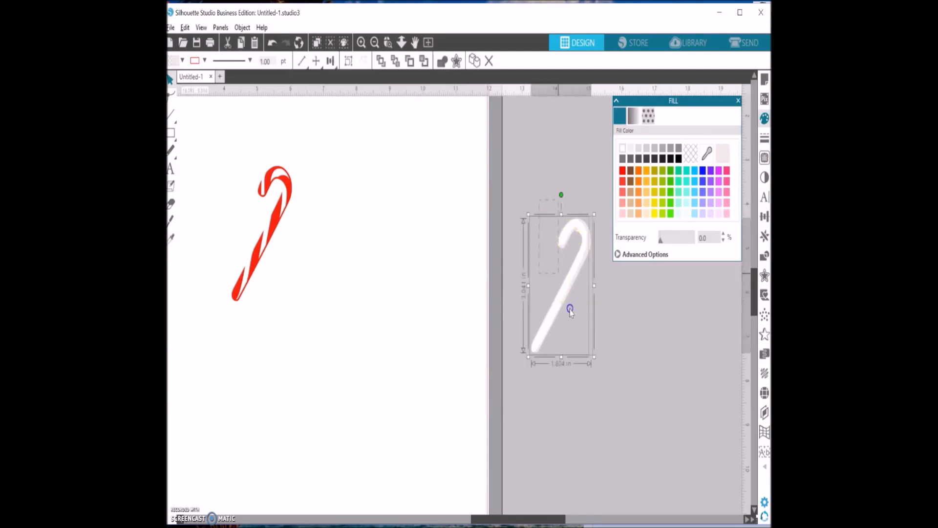
pyautogui.rightClick(558, 275)
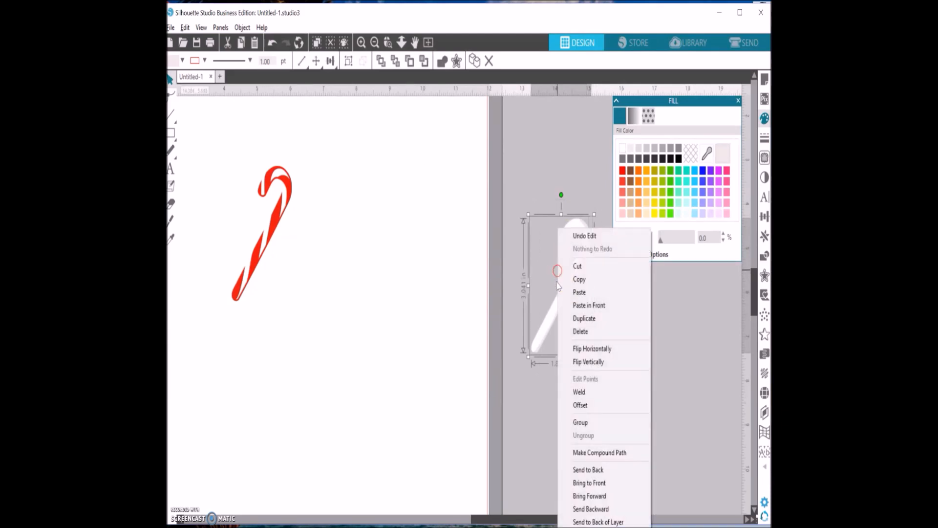
pyautogui.click(580, 422)
pyautogui.moveTo(561, 300); pyautogui.dragTo(571, 328)
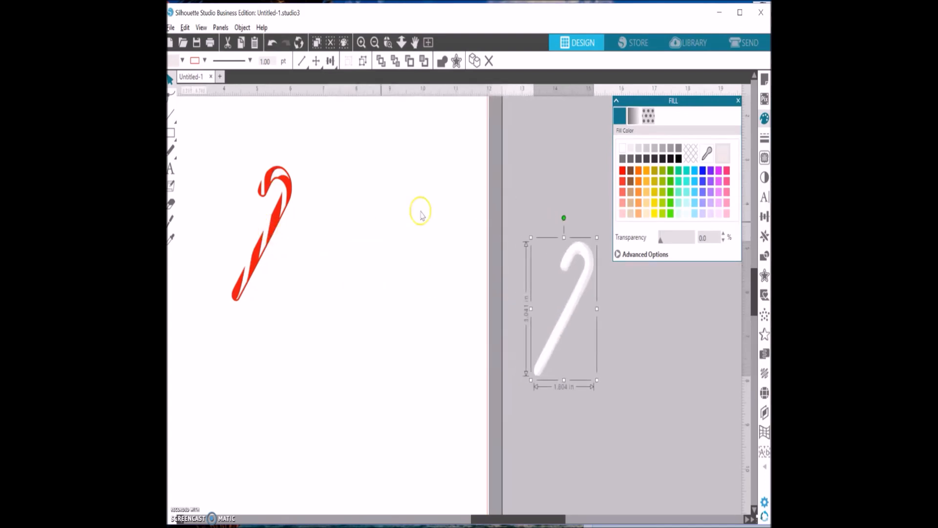
# - Place the red stripes layer over the grouped pale cane beside the page and align it precisely
pyautogui.click(739, 101)
pyautogui.moveTo(283, 209); pyautogui.dragTo(582, 286)
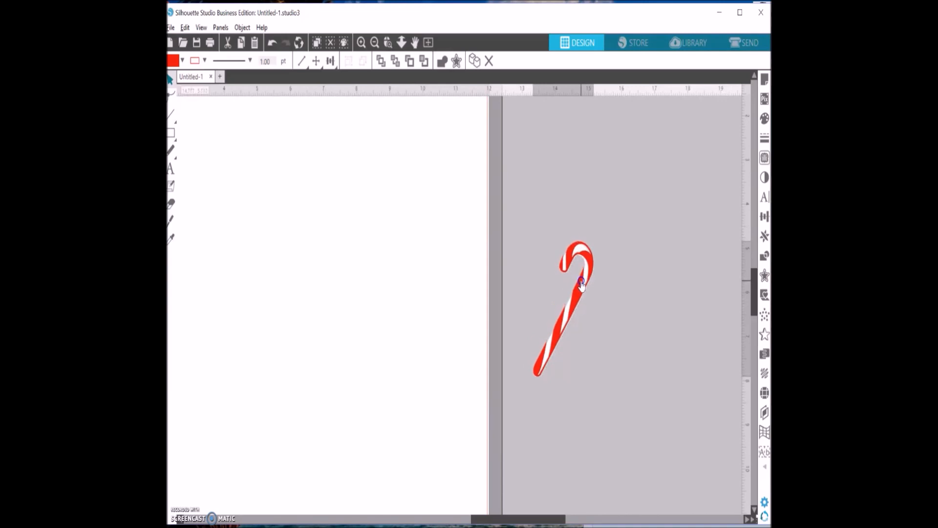
pyautogui.click(330, 43)
pyautogui.moveTo(514, 518); pyautogui.dragTo(558, 516)
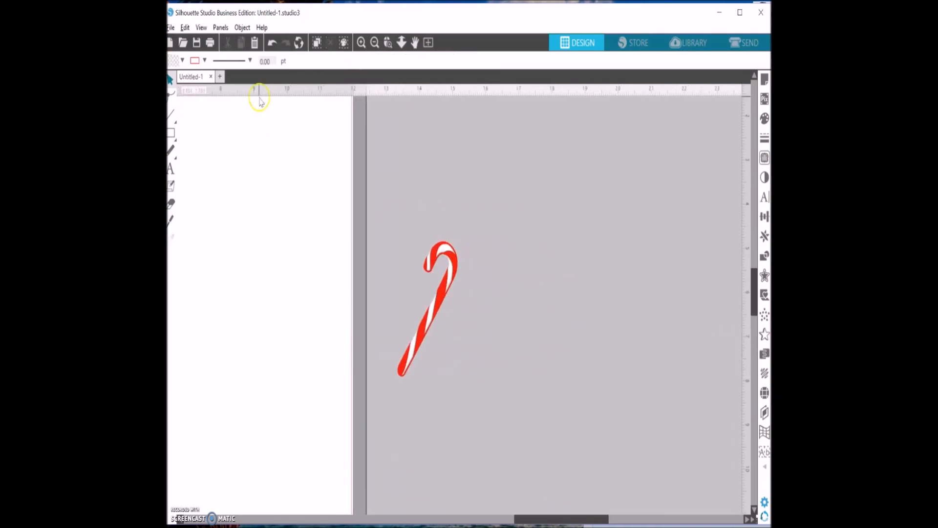
pyautogui.click(361, 42)
pyautogui.click(419, 235)
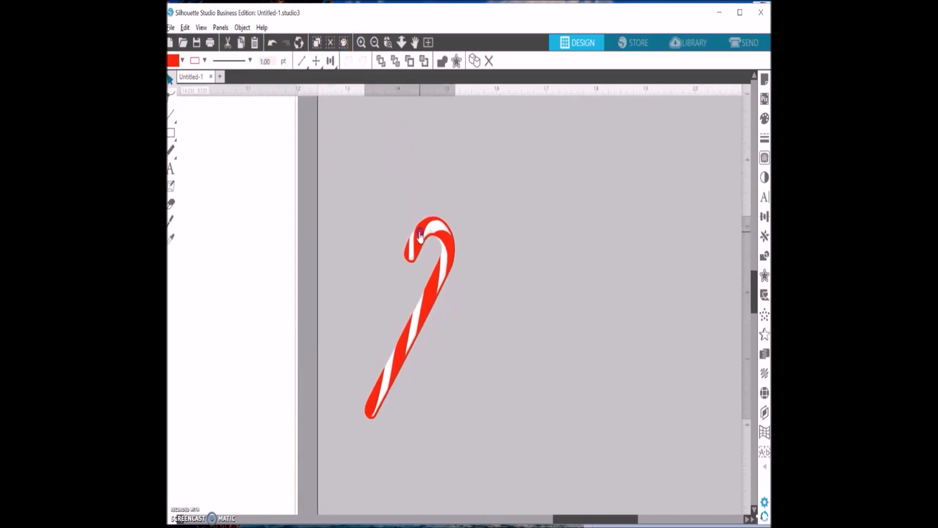
pyautogui.moveTo(419, 235); pyautogui.dragTo(419, 235)
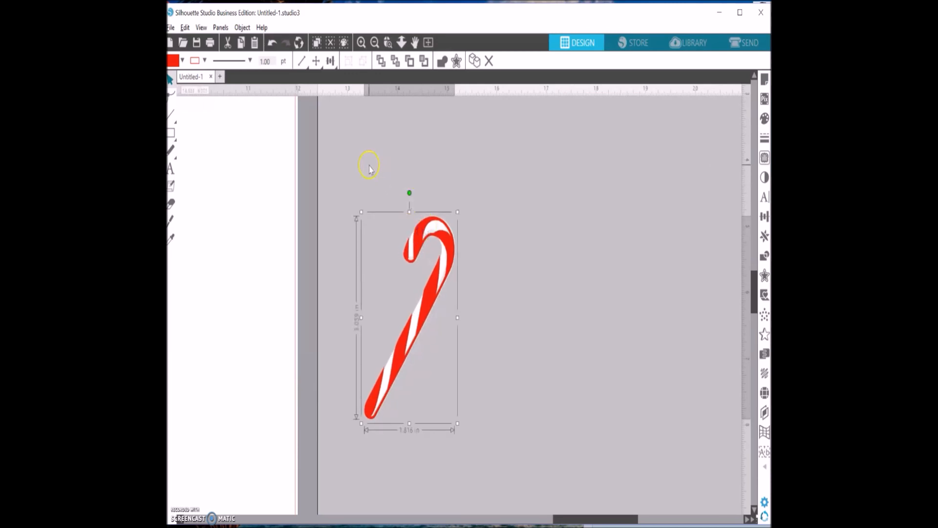
# - Group the red stripes with the pale cane layers and move the assembled cane to the middle of the page
pyautogui.rightClick(416, 308)
pyautogui.click(437, 396)
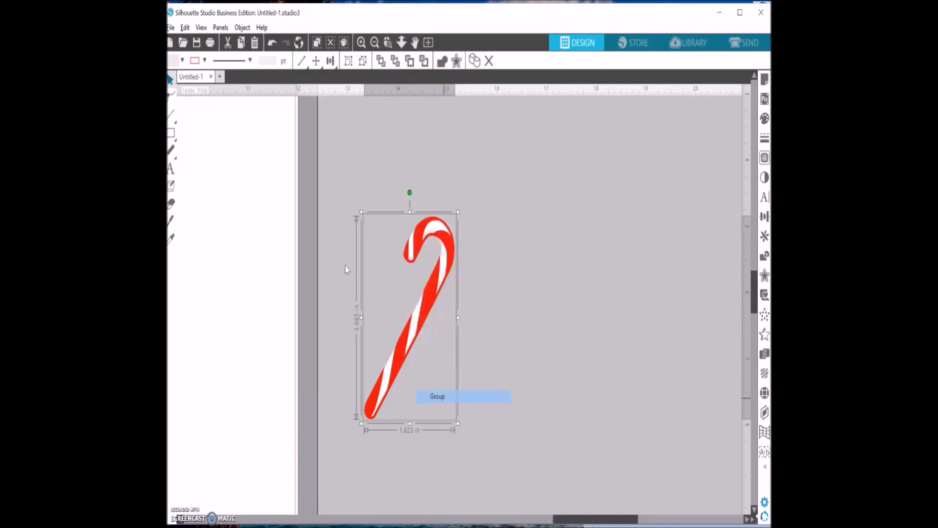
pyautogui.moveTo(415, 325); pyautogui.dragTo(211, 264)
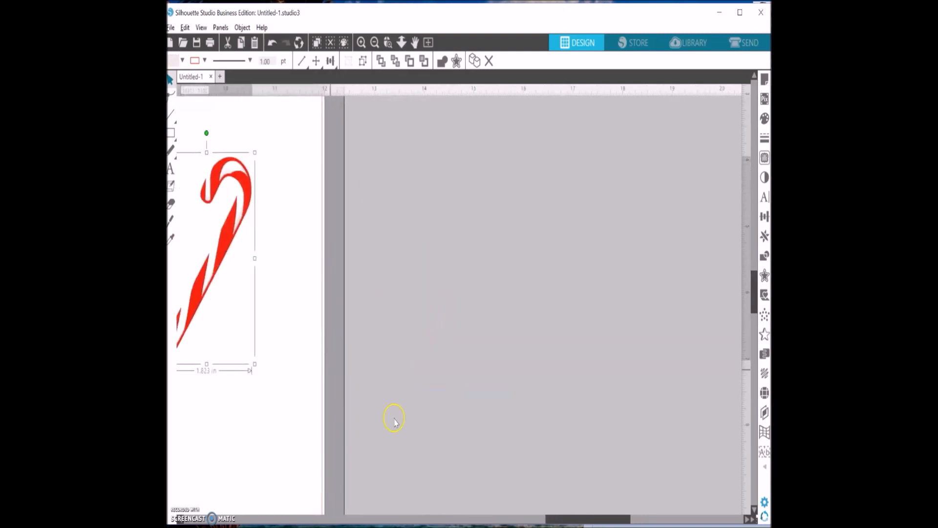
pyautogui.moveTo(557, 518); pyautogui.dragTo(460, 519)
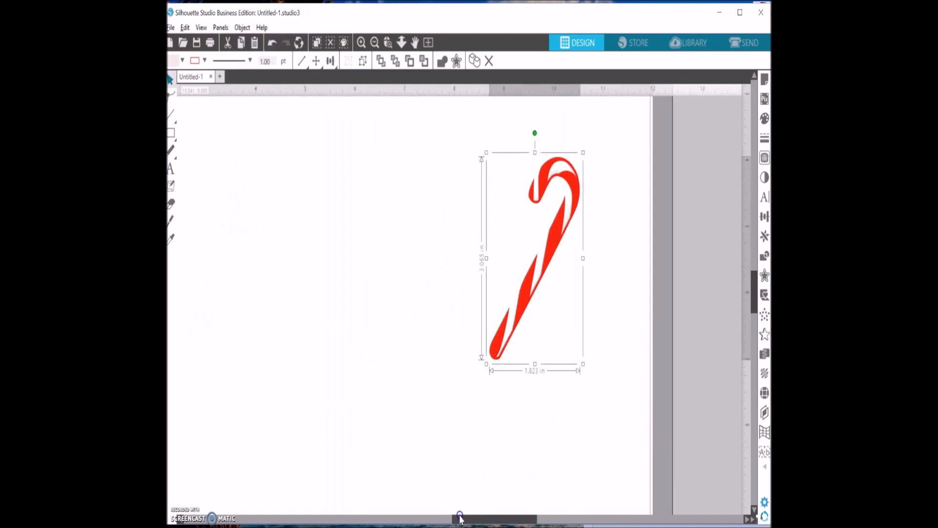
pyautogui.click(374, 42)
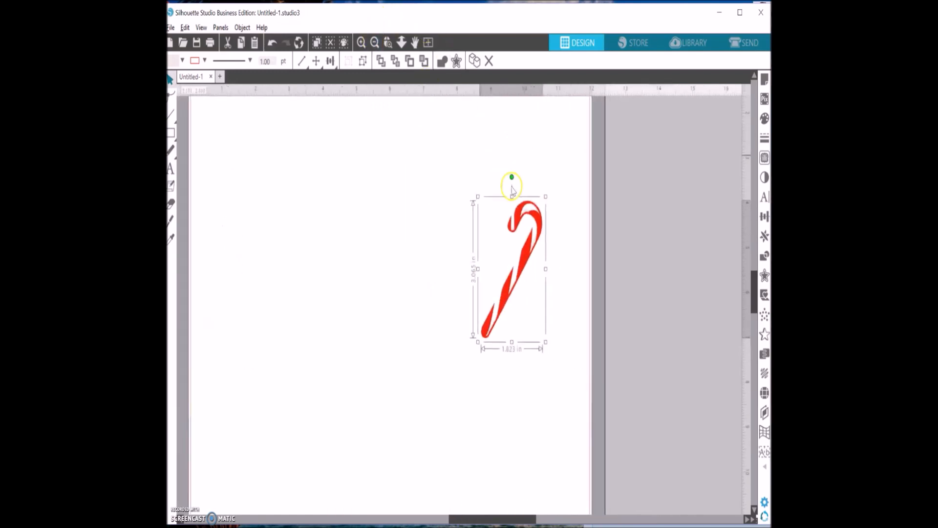
pyautogui.moveTo(527, 278); pyautogui.dragTo(381, 280)
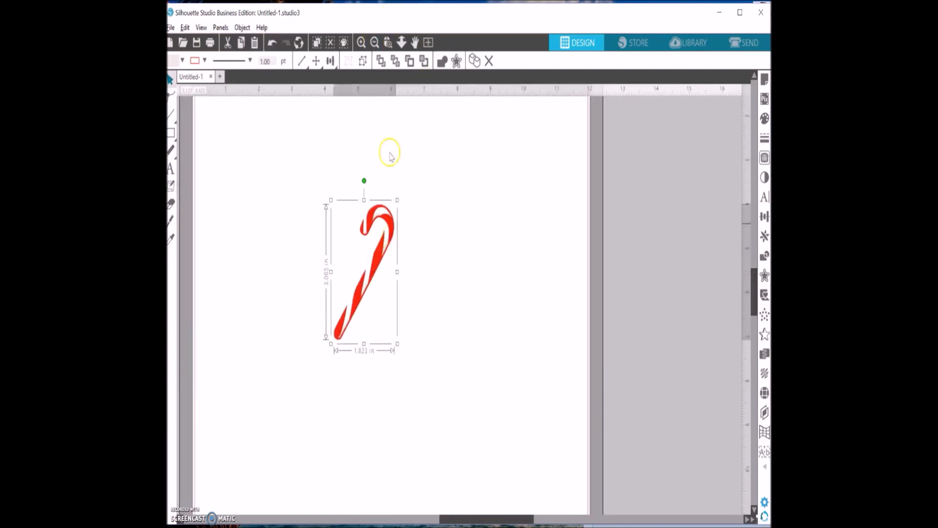
# - Inspect the assembled cane on the whole page and in the Send workspace, and return to the Design workspace
pyautogui.click(371, 45)
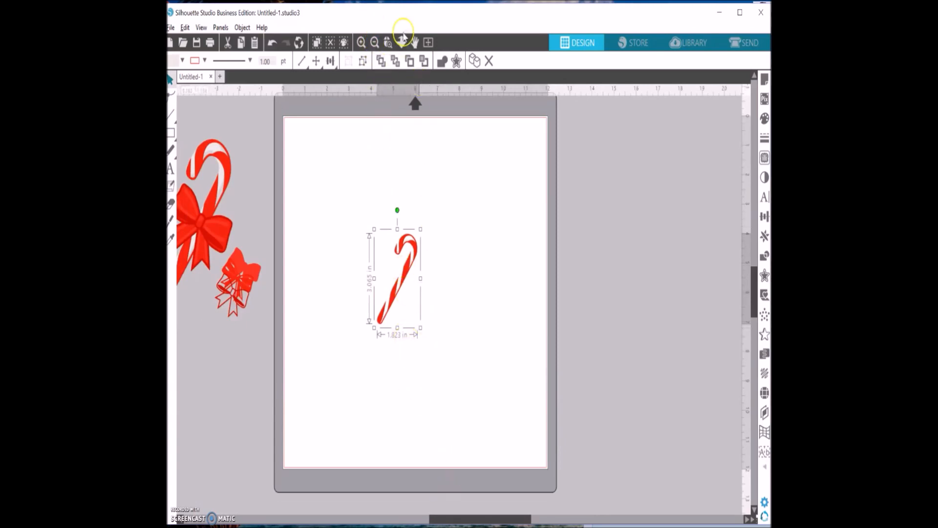
pyautogui.click(362, 43)
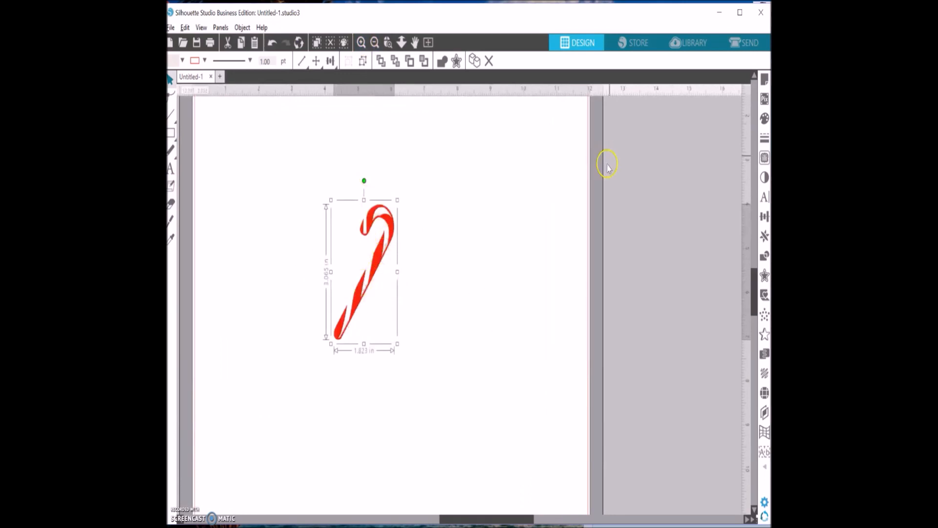
pyautogui.click(749, 44)
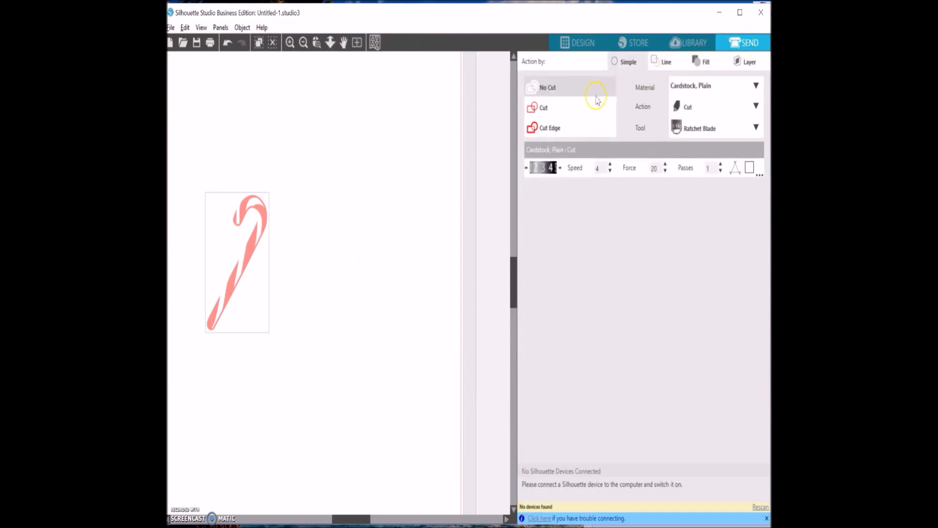
pyautogui.click(579, 43)
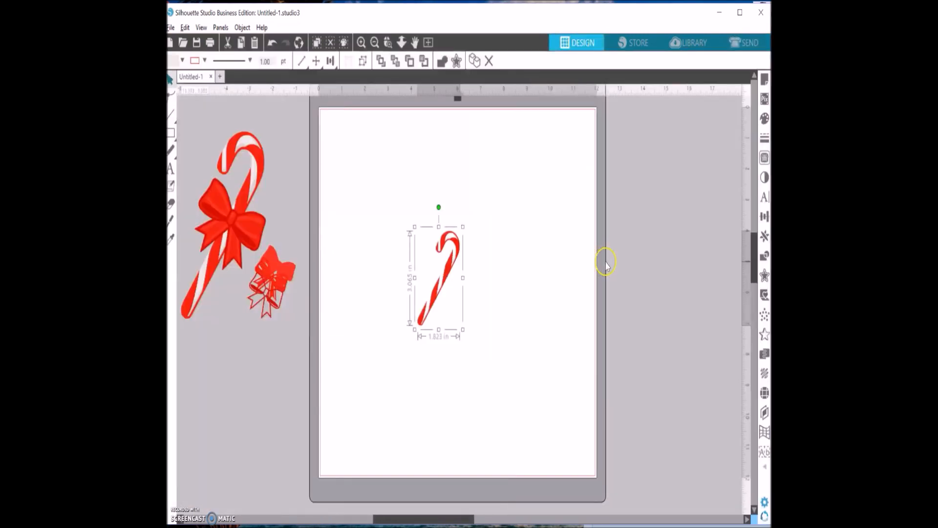
# - Enlarge the grouped candy cane proportionally to about 3.56 in wide and 5.99 in high
pyautogui.click(619, 257)
pyautogui.click(454, 269)
pyautogui.moveTo(466, 222); pyautogui.dragTo(488, 172)
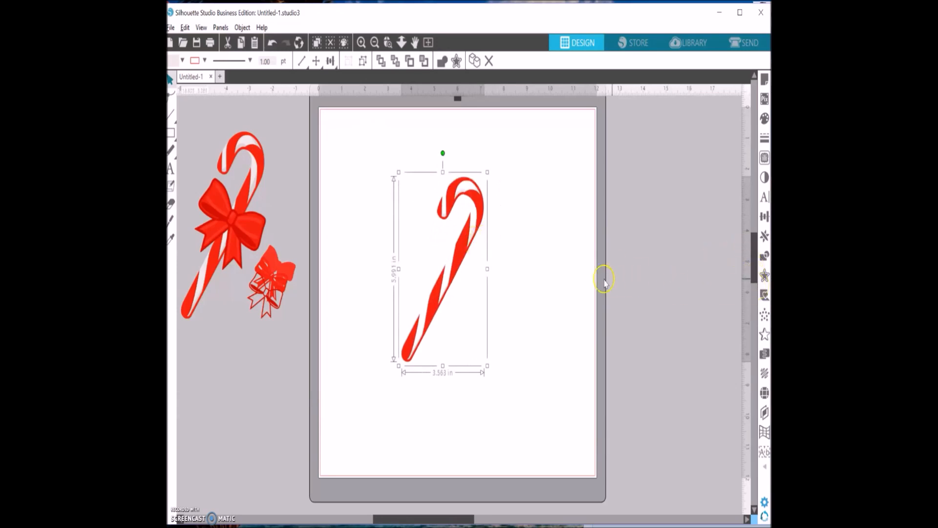
# - Create a 0.085 in offset around the candy cane and move the offset outline to the page's upper-left corner
pyautogui.click(764, 277)
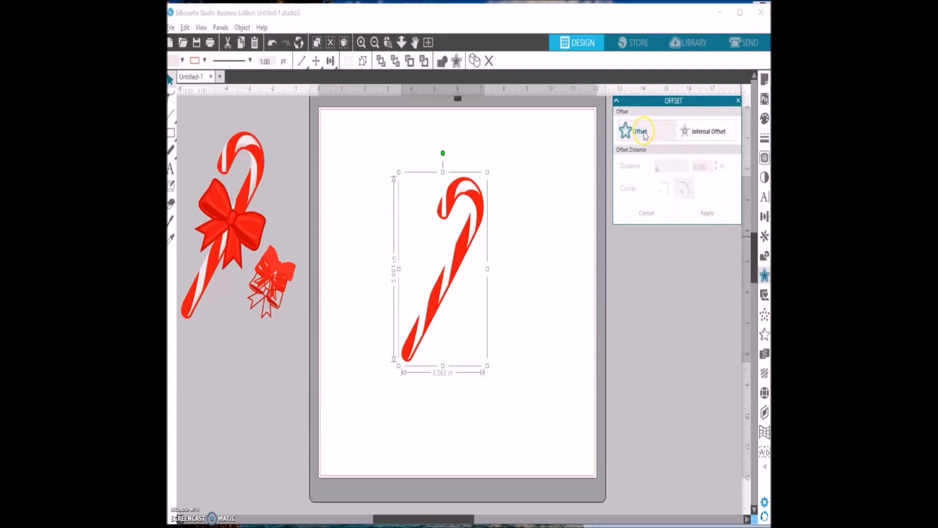
pyautogui.click(643, 133)
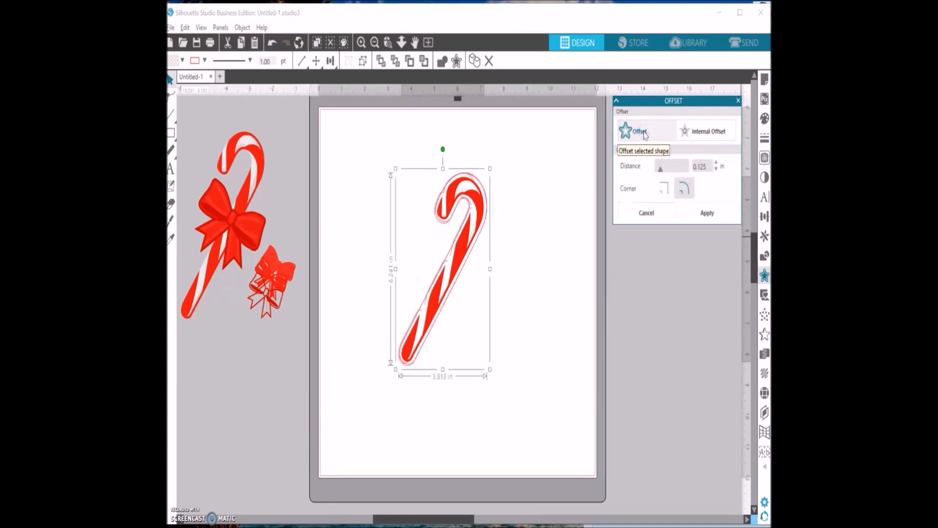
pyautogui.click(691, 152)
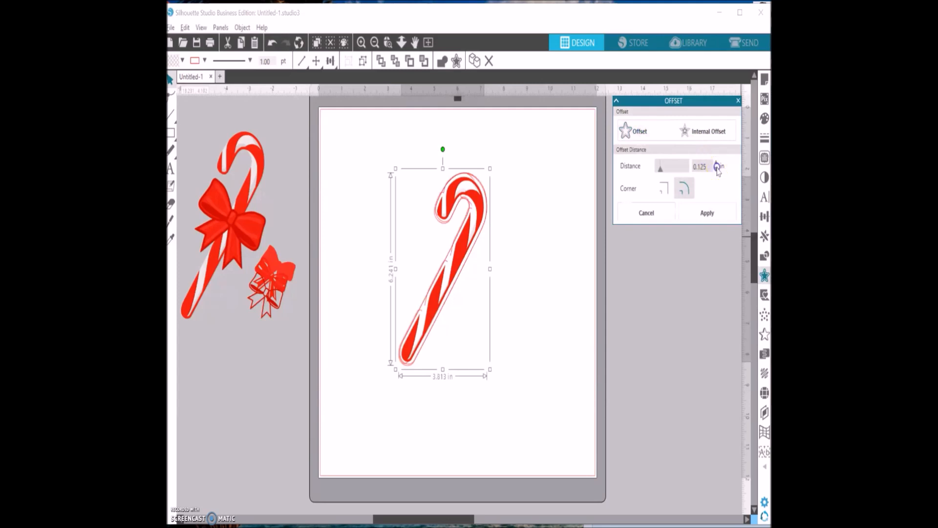
pyautogui.click(717, 168)
pyautogui.click(716, 168)
pyautogui.click(716, 168)
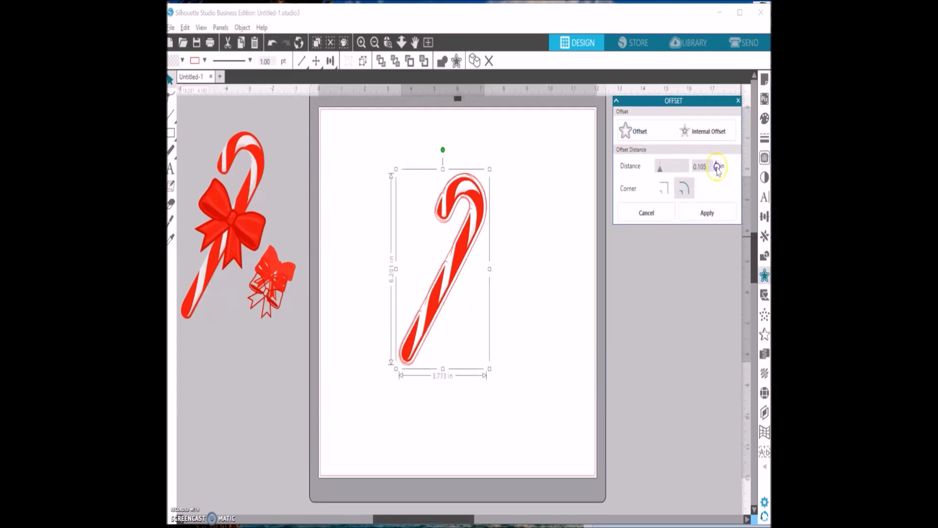
pyautogui.click(717, 168)
pyautogui.click(716, 168)
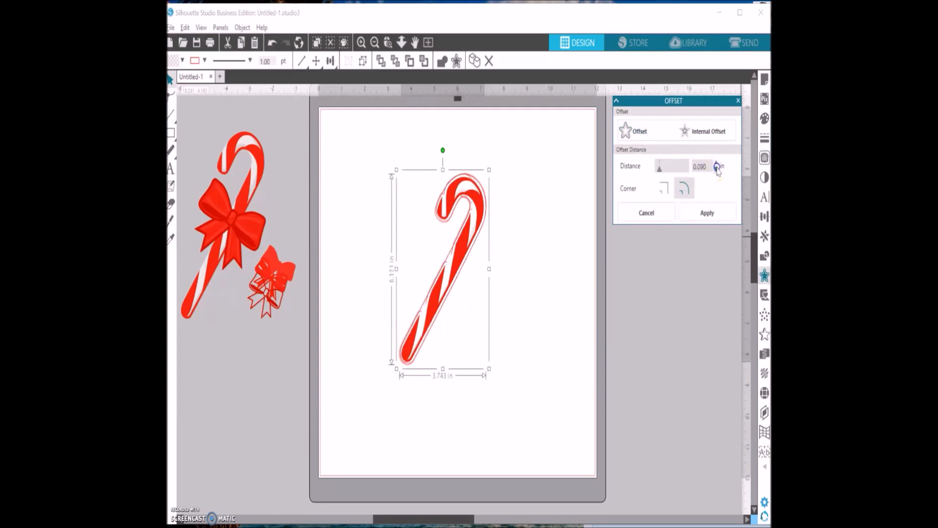
pyautogui.click(715, 168)
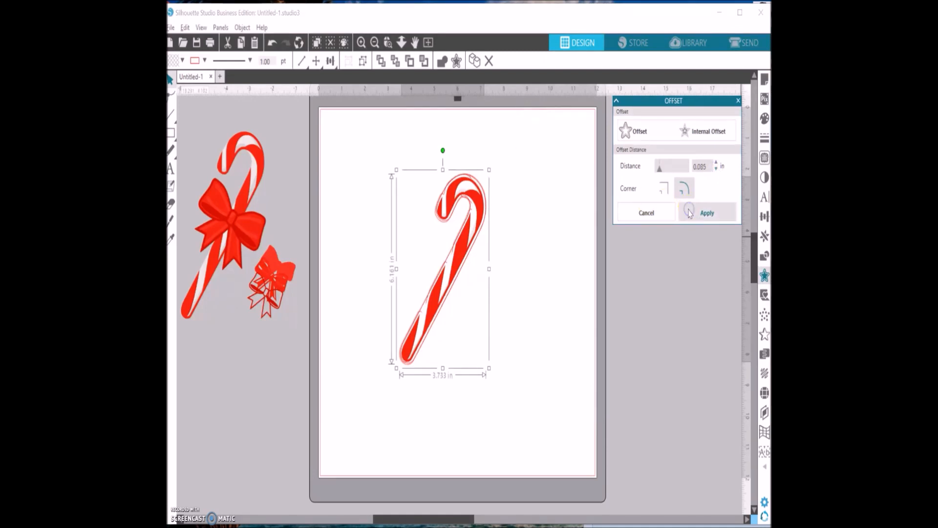
pyautogui.click(689, 213)
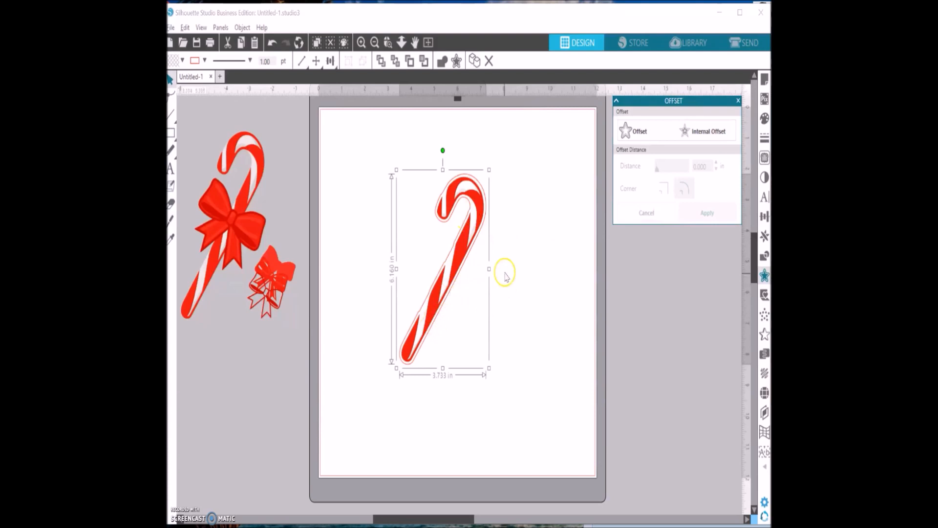
pyautogui.click(484, 257)
pyautogui.moveTo(463, 272); pyautogui.dragTo(415, 185)
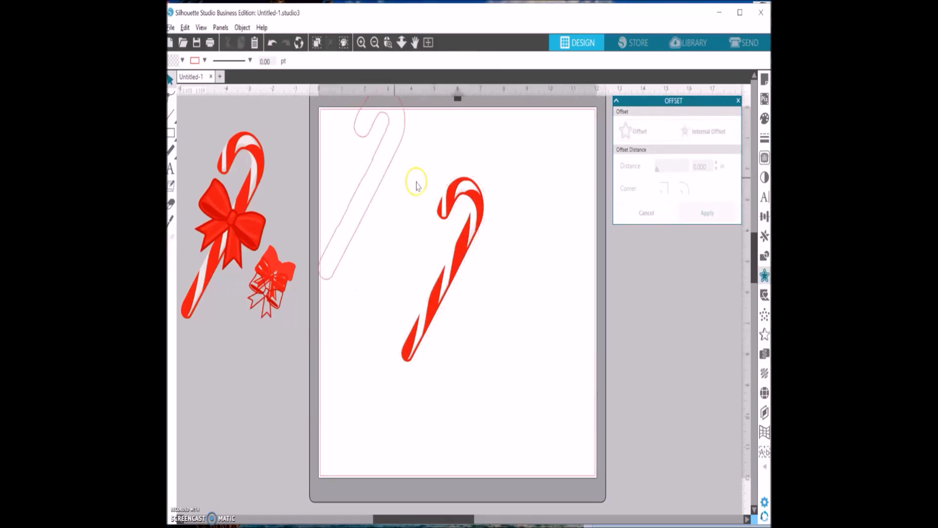
# - Ungroup the enlarged candy cane and move its layers off the page onto the grey area
pyautogui.click(463, 339)
pyautogui.rightClick(450, 263)
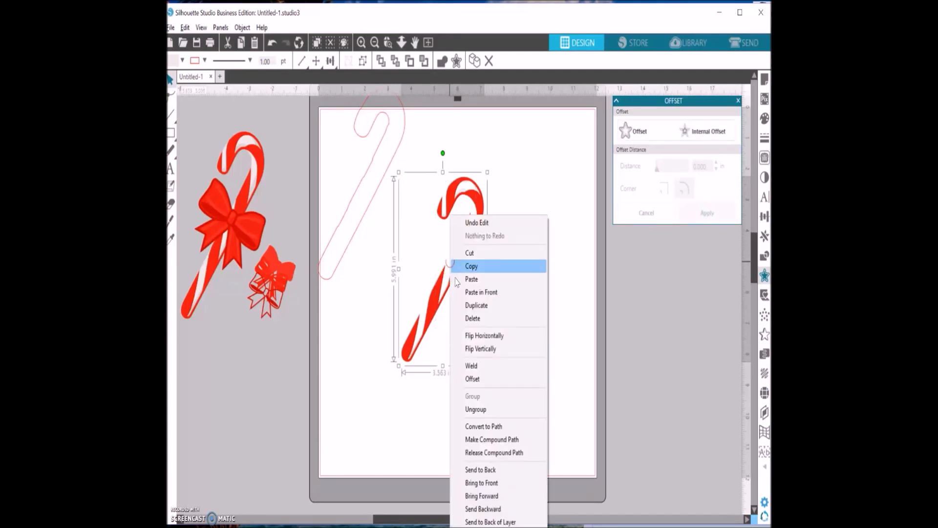
pyautogui.click(476, 409)
pyautogui.click(360, 42)
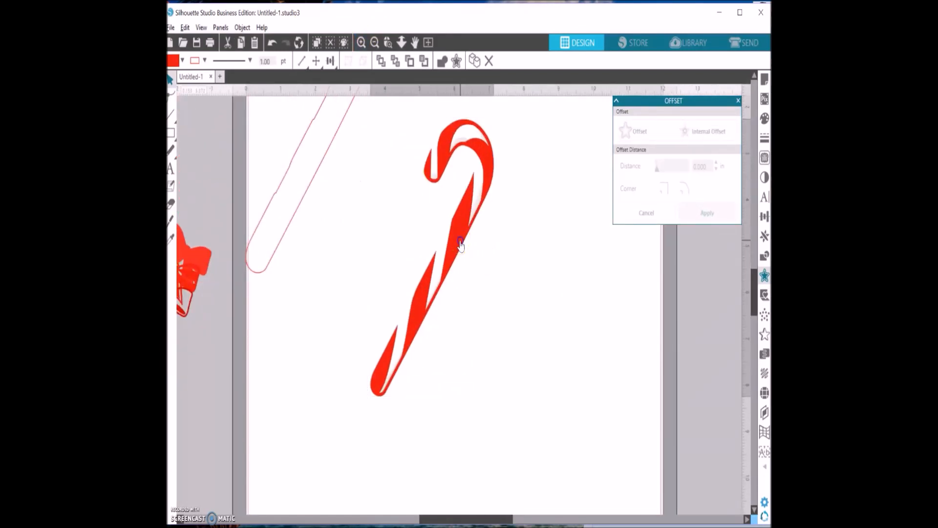
pyautogui.click(455, 251)
pyautogui.moveTo(471, 264); pyautogui.dragTo(567, 338)
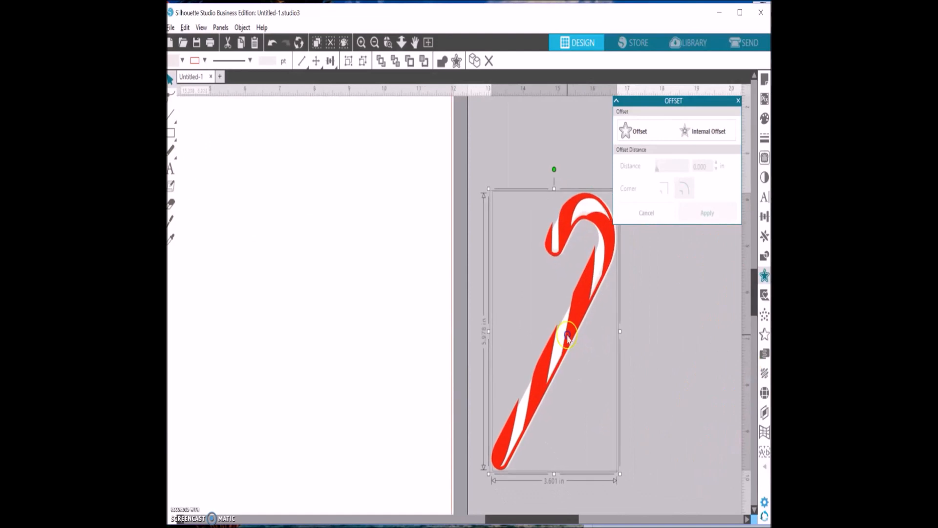
# - Close the offset settings and nudge the red stripes layer into alignment over the pale cane layers
pyautogui.click(737, 100)
pyautogui.click(604, 160)
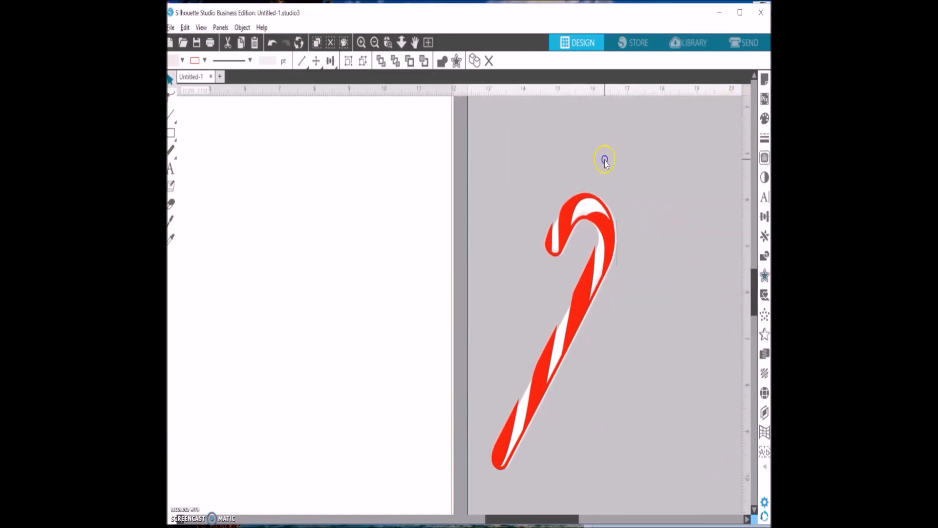
pyautogui.click(567, 237)
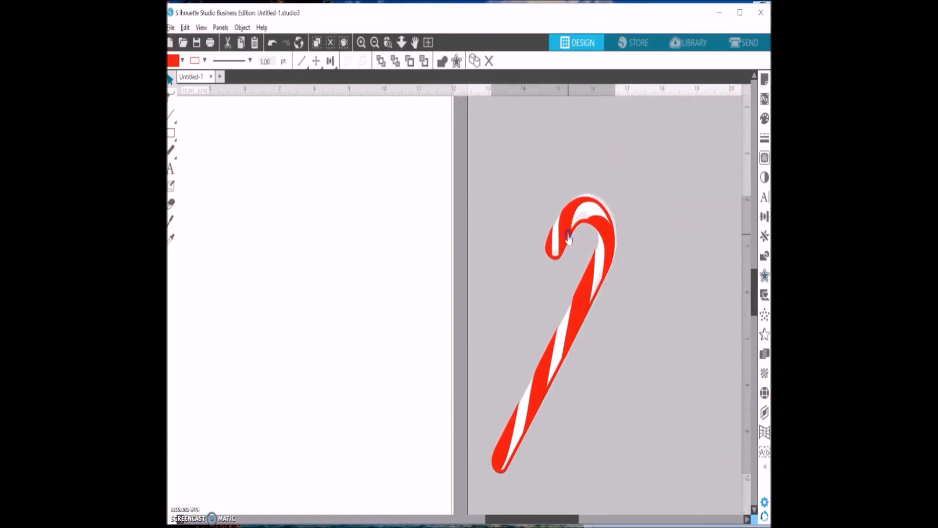
pyautogui.moveTo(569, 238); pyautogui.dragTo(570, 237)
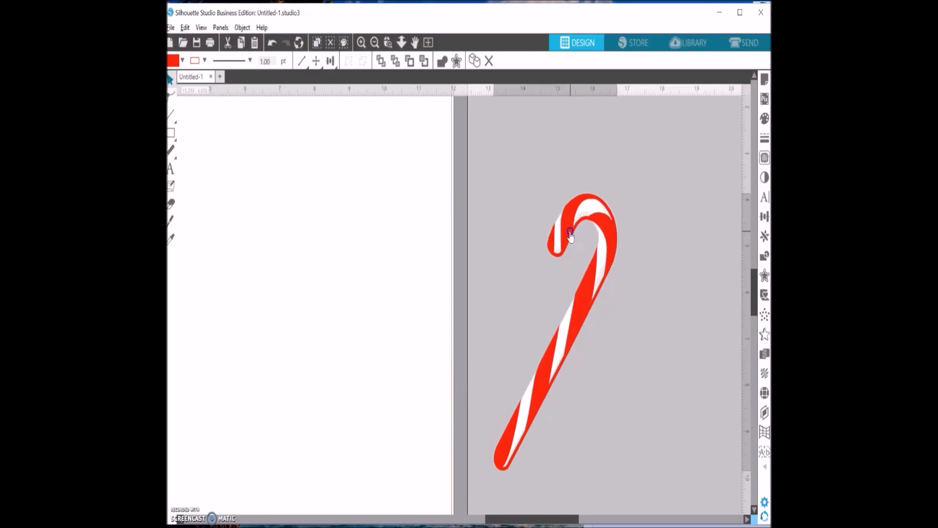
pyautogui.click(533, 181)
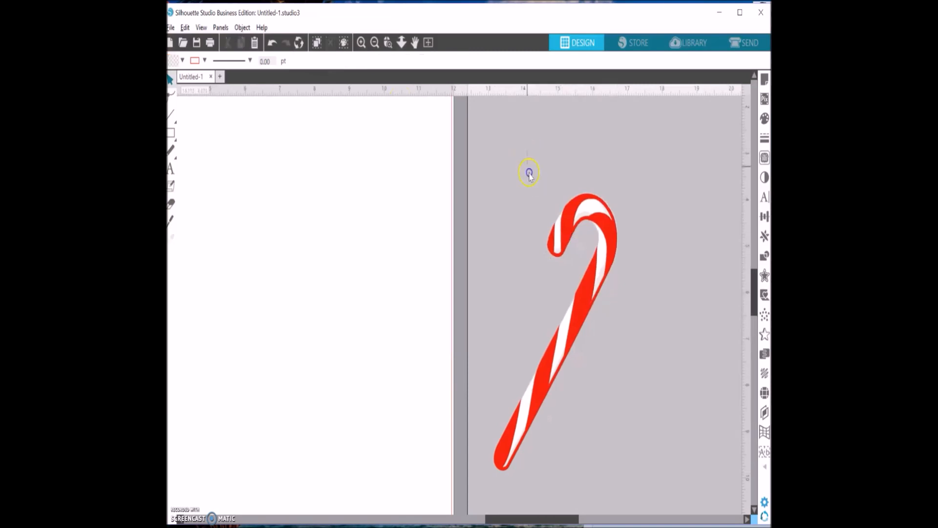
# - Group all the realigned candy cane layers and move the group back onto the page
pyautogui.moveTo(527, 148); pyautogui.dragTo(655, 489)
pyautogui.rightClick(541, 293)
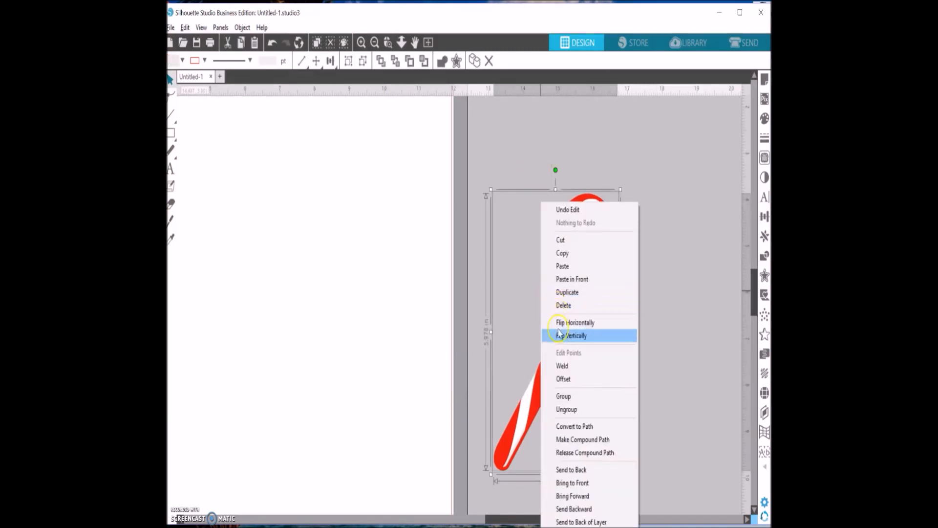
pyautogui.click(561, 399)
pyautogui.moveTo(505, 364); pyautogui.dragTo(198, 320)
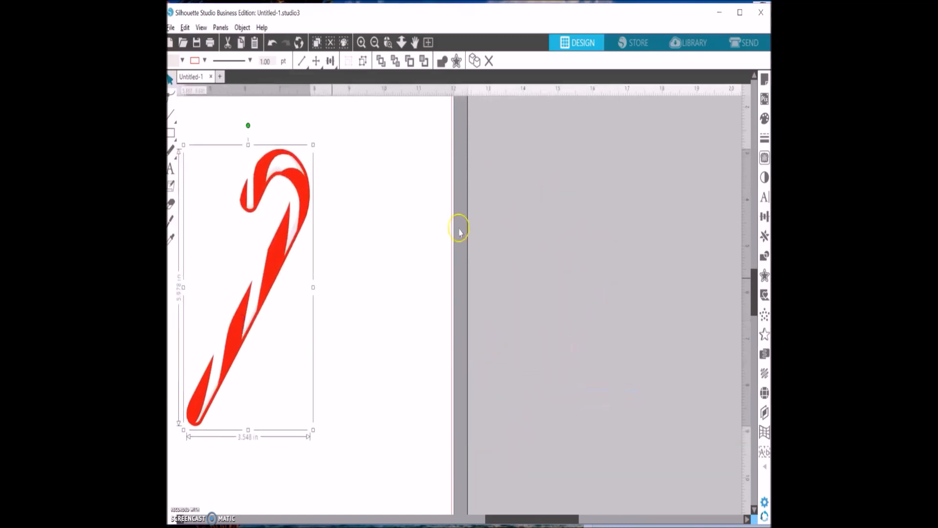
pyautogui.moveTo(494, 517); pyautogui.dragTo(458, 516)
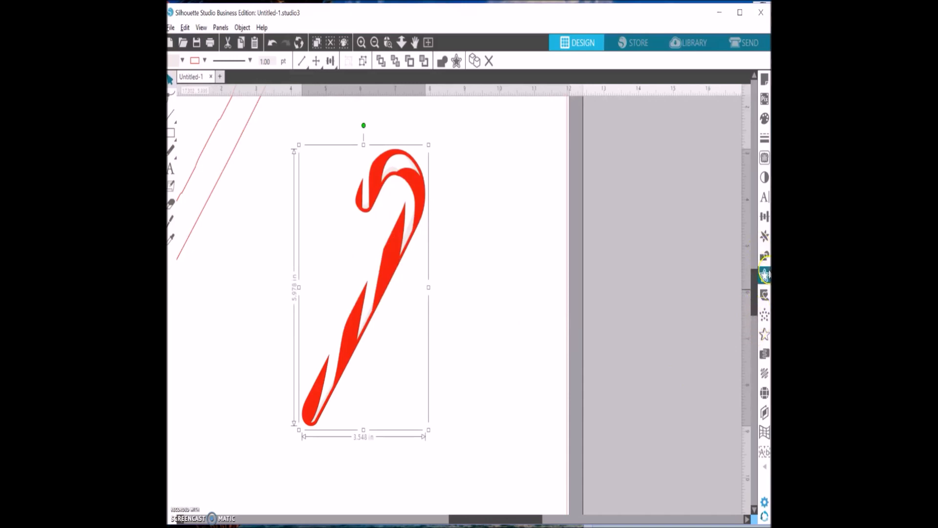
# - Create a rounded-corner offset around the grouped candy cane, with a distance just under 0.085 in
pyautogui.click(764, 274)
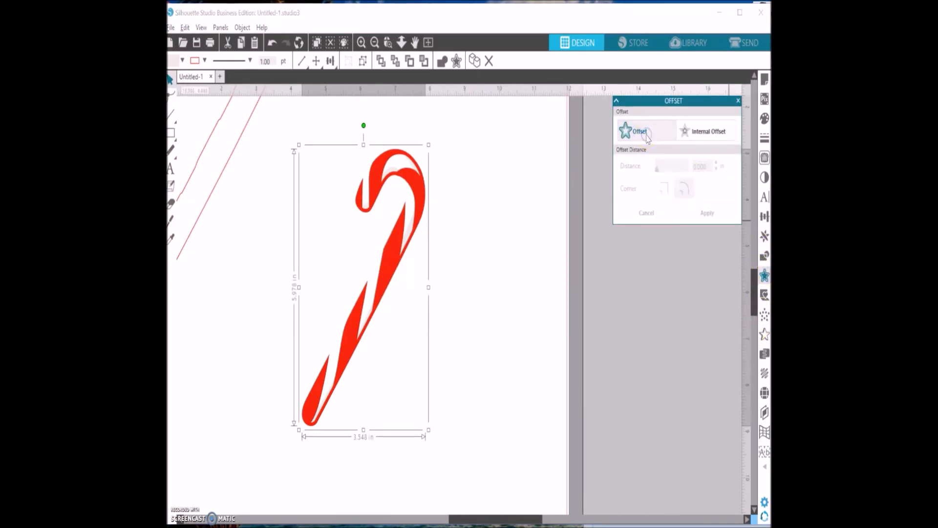
pyautogui.click(646, 135)
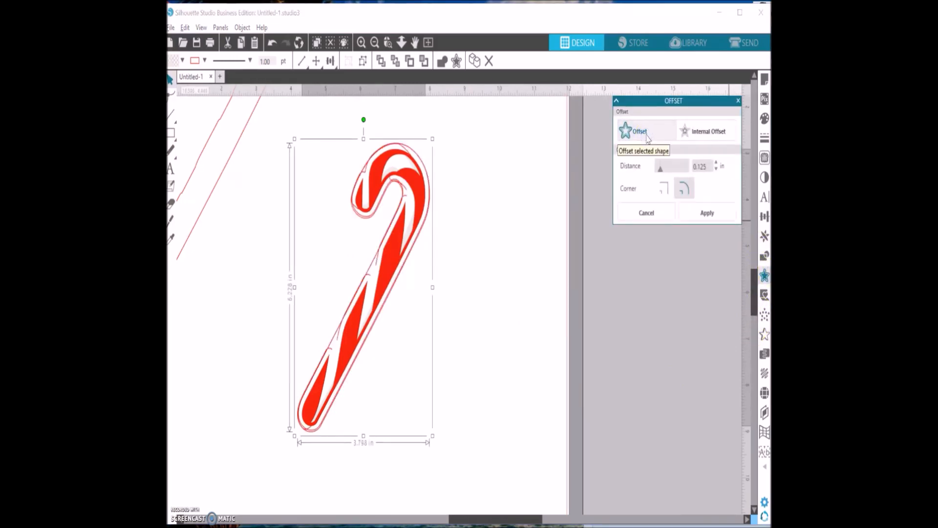
pyautogui.click(716, 169)
pyautogui.click(717, 169)
pyautogui.click(716, 169)
pyautogui.click(717, 169)
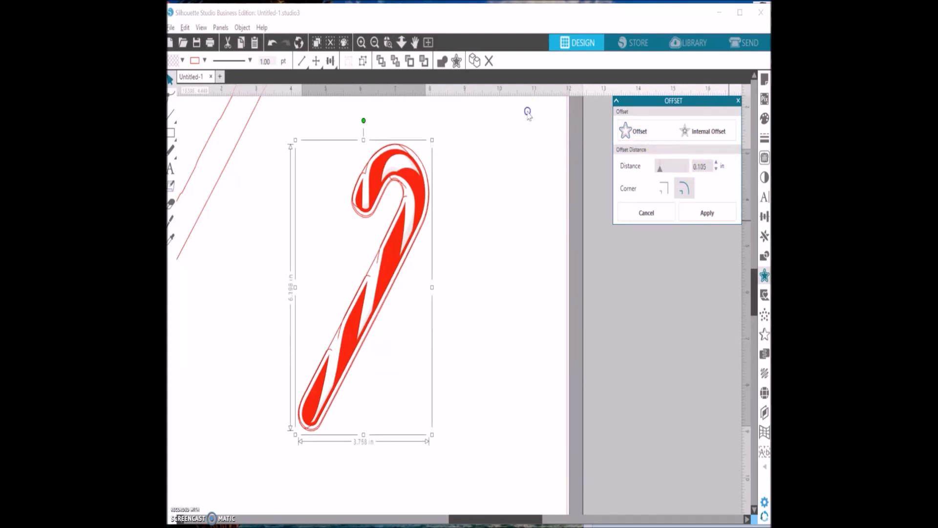
pyautogui.click(717, 169)
pyautogui.click(717, 170)
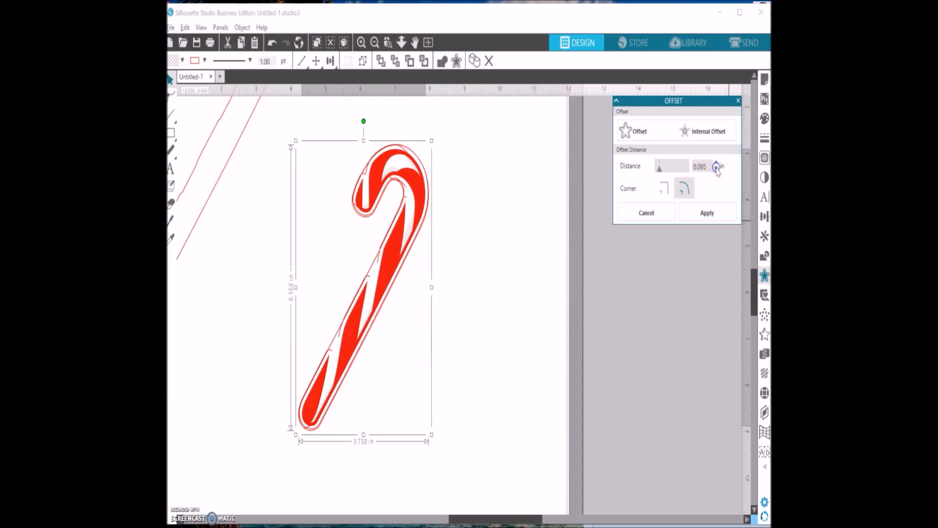
pyautogui.click(717, 170)
pyautogui.click(717, 169)
pyautogui.click(684, 187)
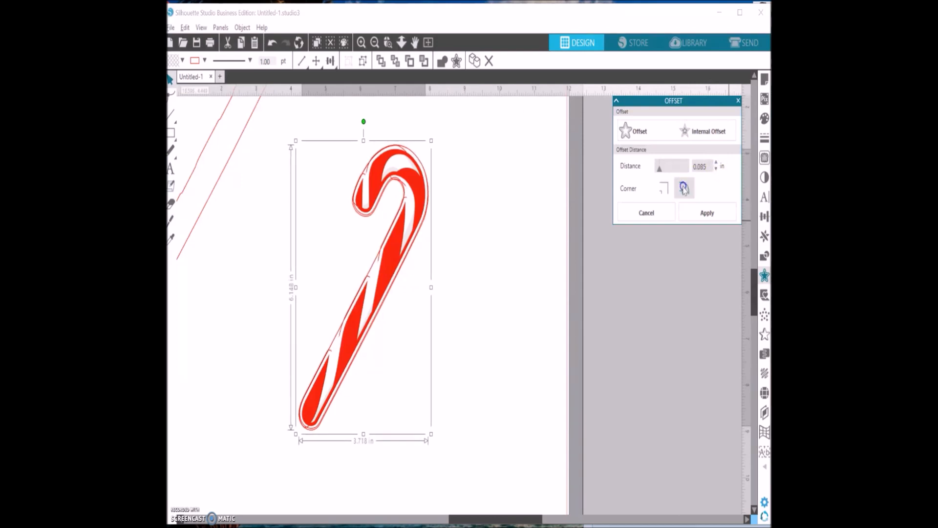
pyautogui.click(694, 212)
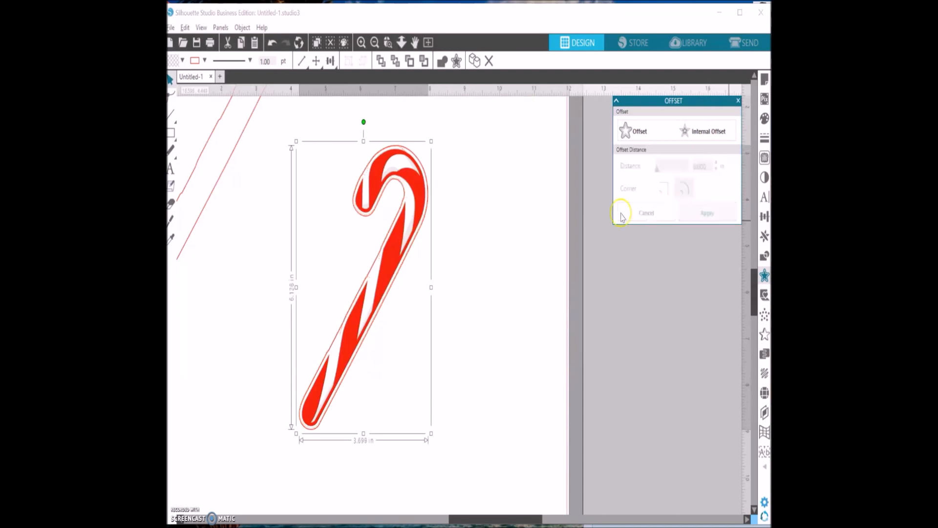
# - Move the new offset outline off the candy cane onto the empty page area toward the lower right
pyautogui.click(450, 255)
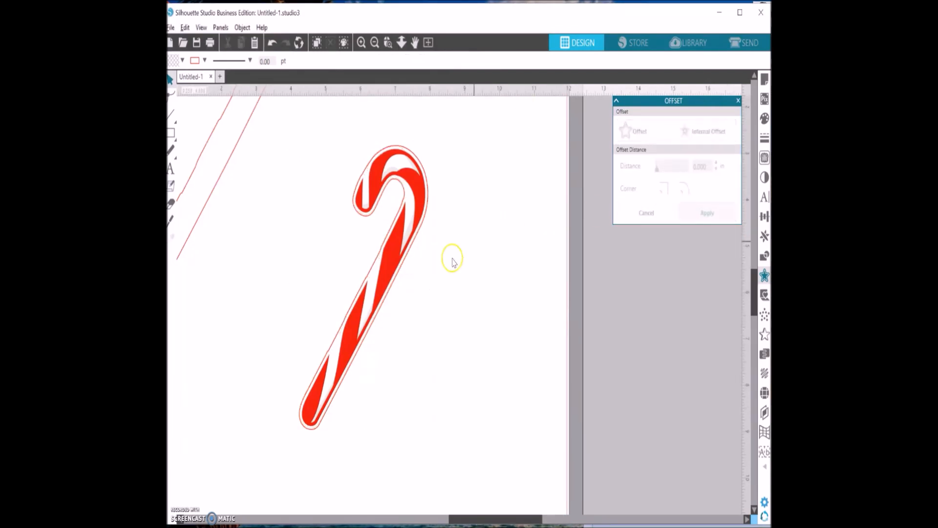
pyautogui.click(407, 257)
pyautogui.moveTo(407, 257); pyautogui.dragTo(509, 312)
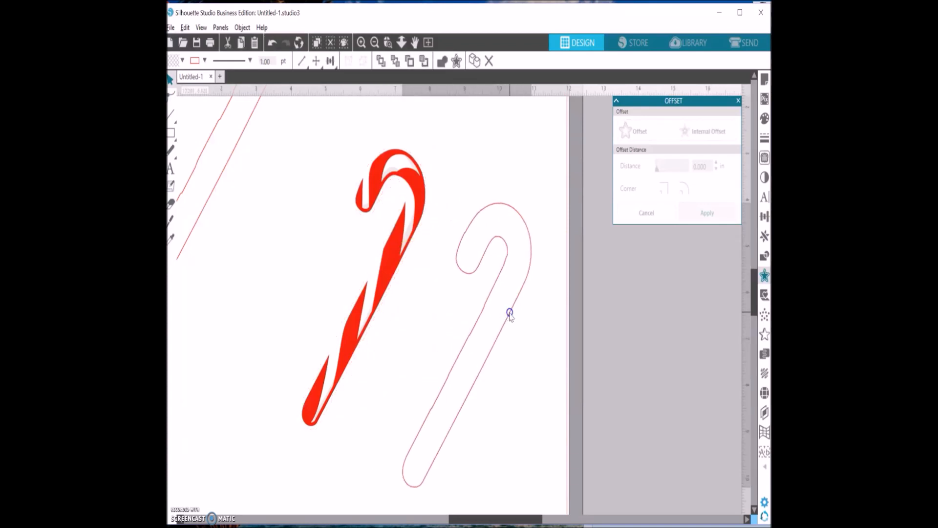
# - Assign the simple Cut action to the offset outline in the send settings and return to the design
pyautogui.click(743, 44)
pyautogui.click(544, 109)
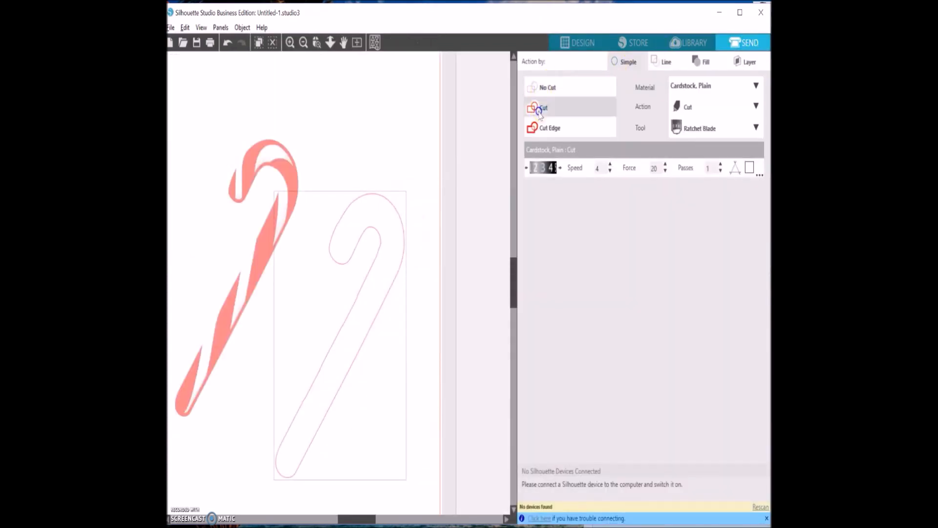
pyautogui.click(582, 43)
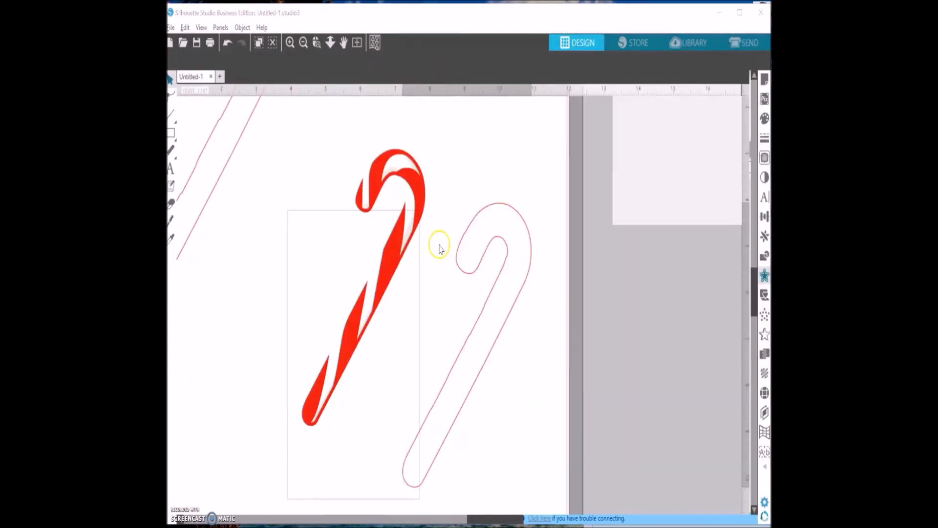
# - Move the candy cane into the centre of its offset outline and group the two together
pyautogui.click(345, 273)
pyautogui.moveTo(373, 290); pyautogui.dragTo(476, 348)
pyautogui.moveTo(434, 167); pyautogui.dragTo(534, 478)
pyautogui.rightClick(502, 290)
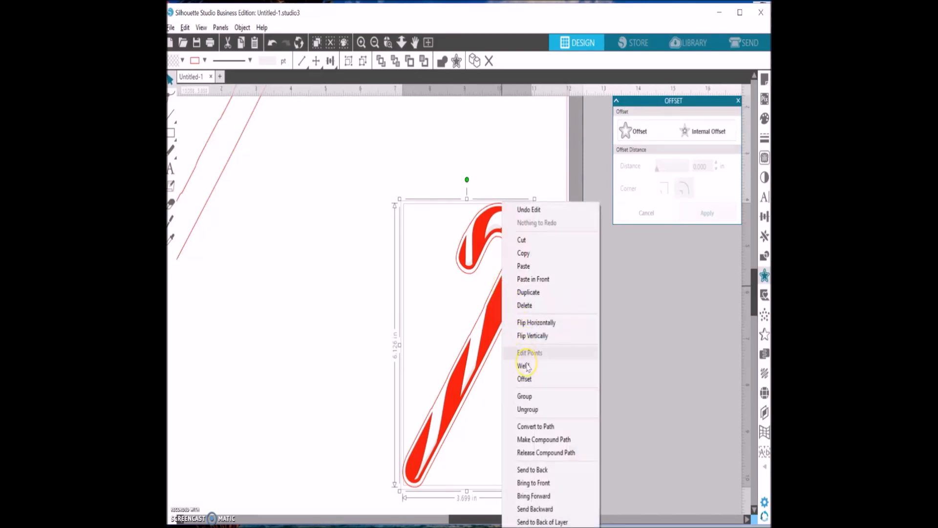
pyautogui.click(522, 392)
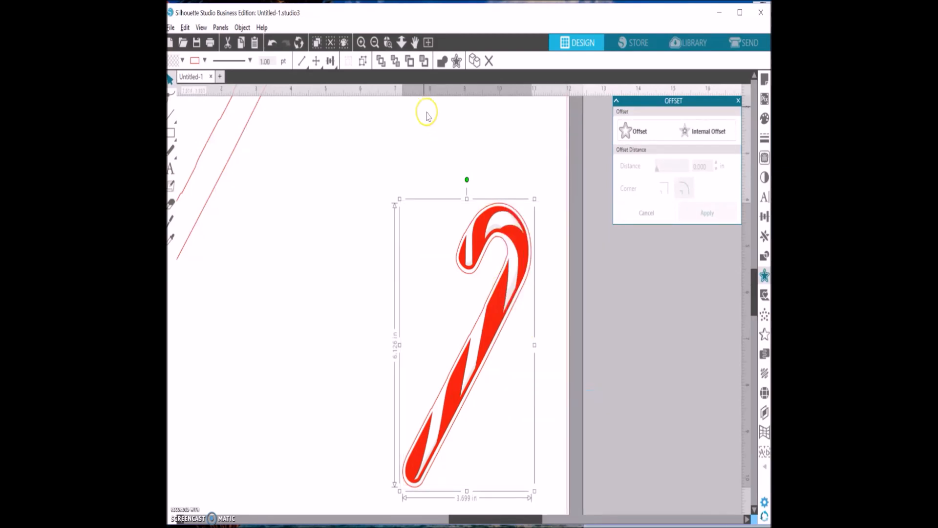
# - Delete the older empty candy cane outline at the page's left edge
pyautogui.click(375, 42)
pyautogui.click(374, 43)
pyautogui.moveTo(369, 210); pyautogui.dragTo(360, 274)
pyautogui.rightClick(353, 246)
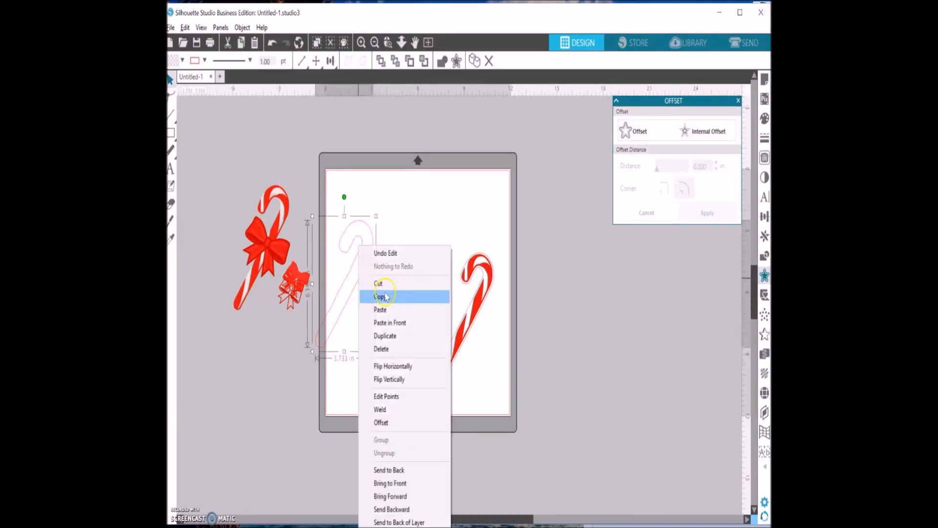
pyautogui.click(385, 346)
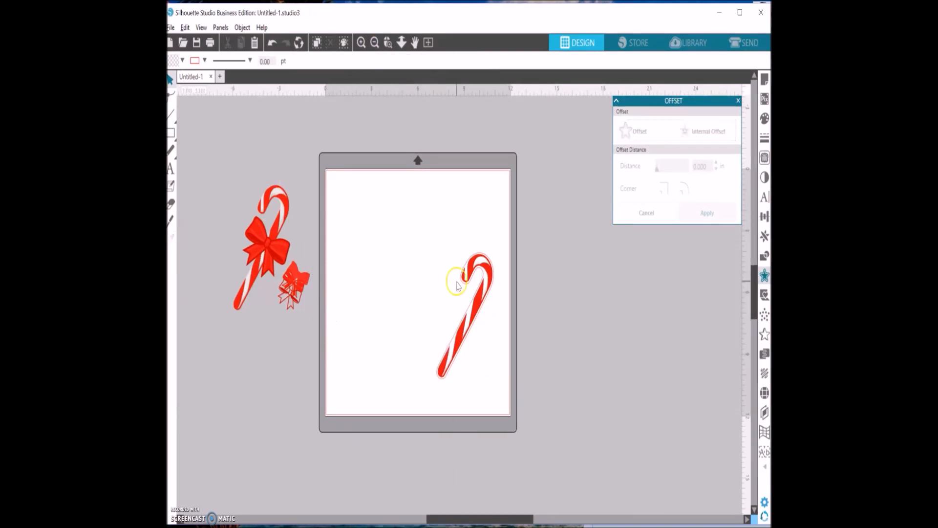
# - Move the outlined candy cane toward the page centre and shrink it proportionally to about 2.75 by 4.56 in
pyautogui.moveTo(474, 315); pyautogui.dragTo(434, 288)
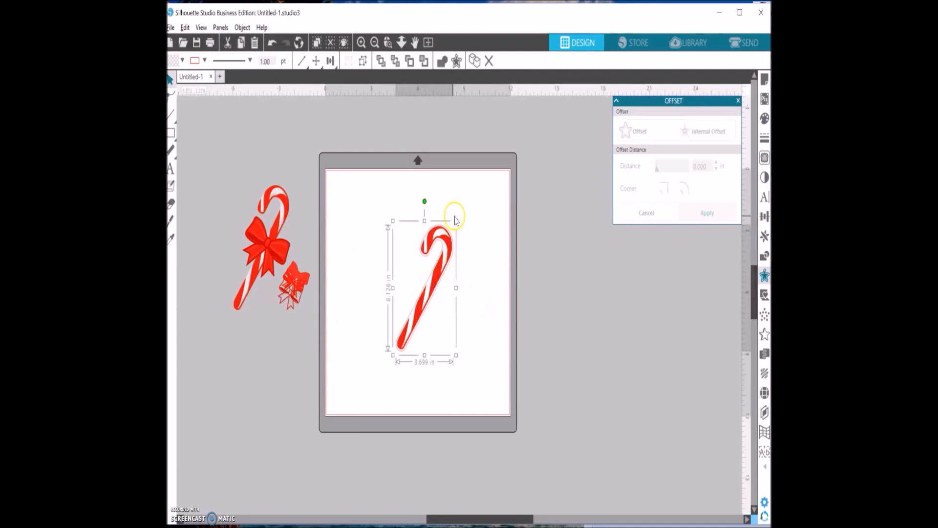
pyautogui.moveTo(457, 221); pyautogui.dragTo(424, 237)
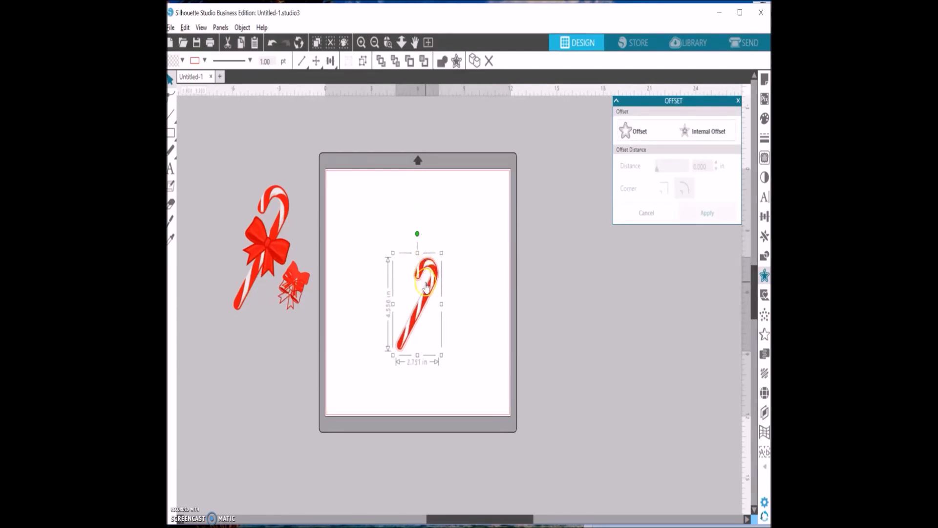
pyautogui.moveTo(426, 286); pyautogui.dragTo(424, 264)
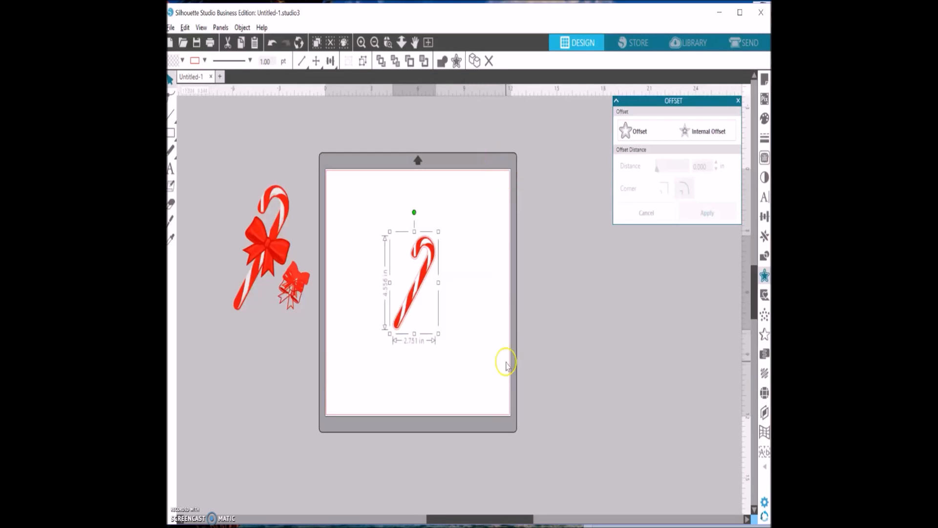
# - Show the page grid with square 1.000 in spacing
pyautogui.click(361, 43)
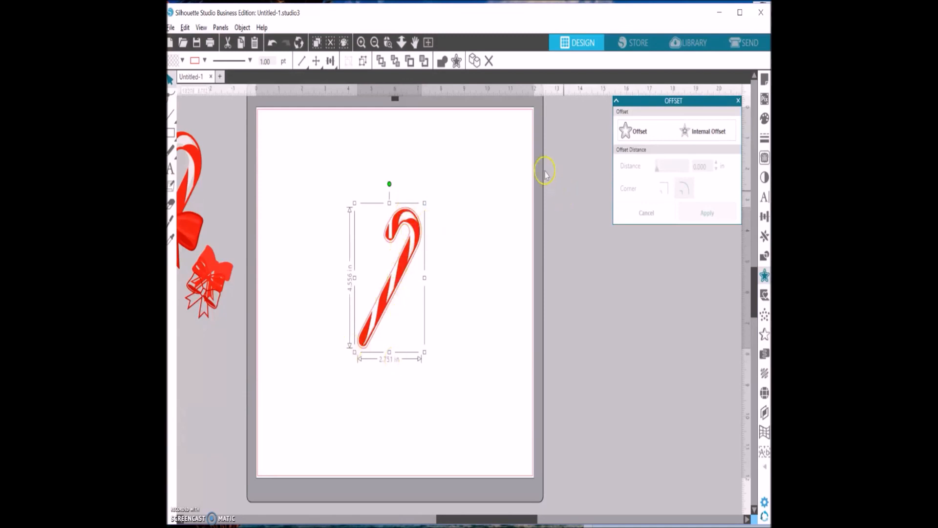
pyautogui.click(765, 79)
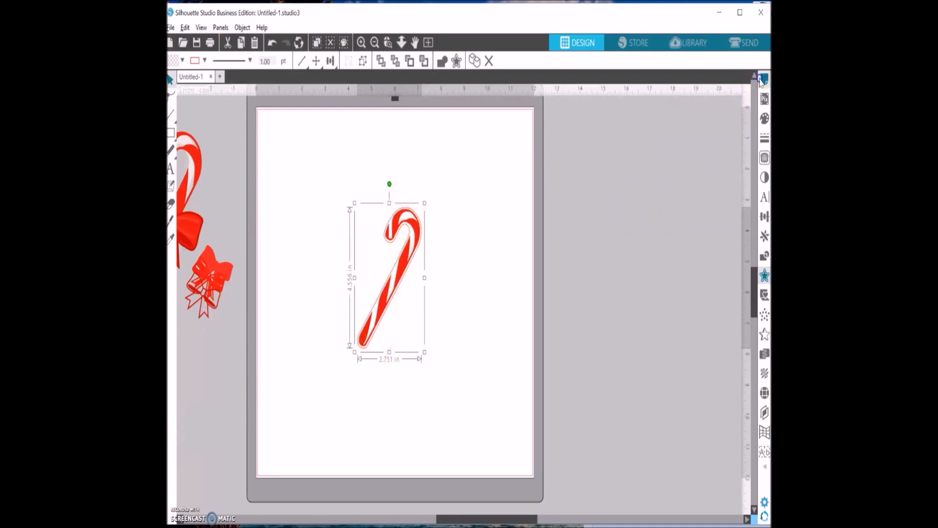
pyautogui.click(635, 117)
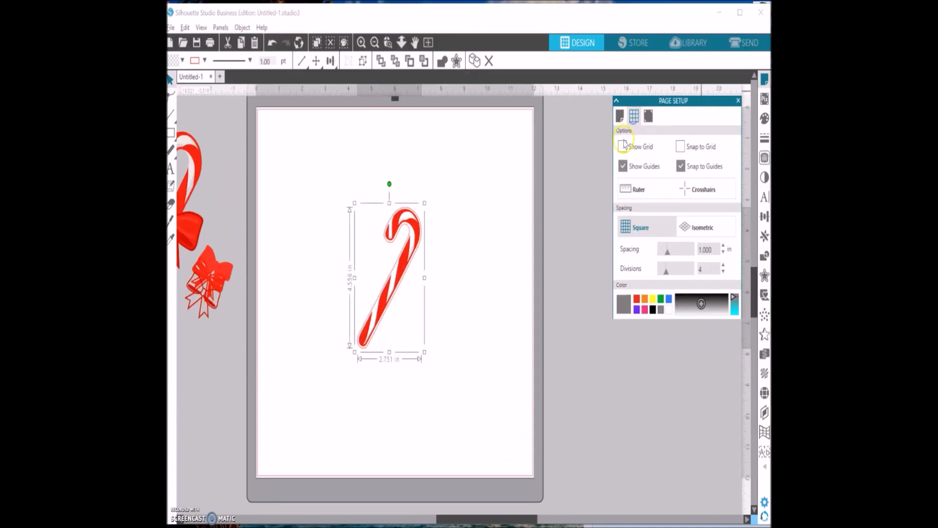
pyautogui.click(621, 146)
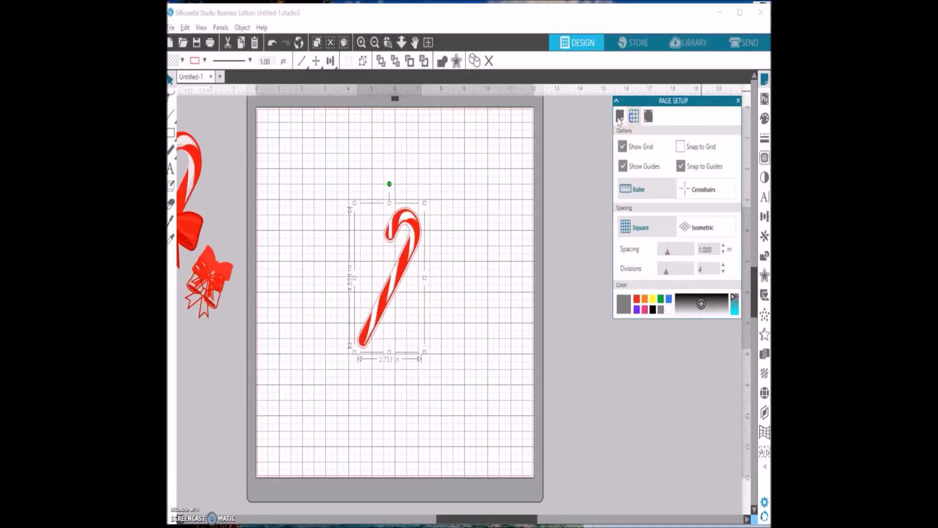
# - Rotate the outlined candy cane counterclockwise until its shaft stands vertical against the grid, and deselect it
pyautogui.click(389, 185)
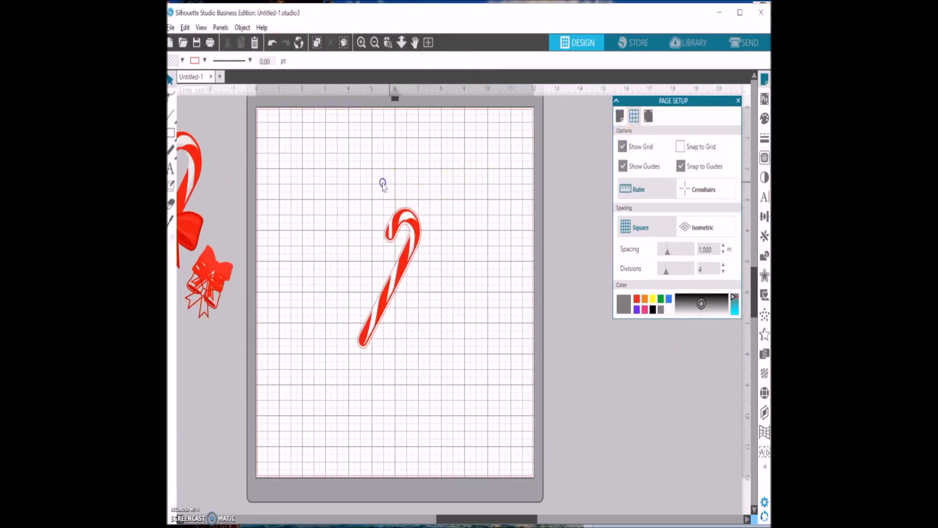
pyautogui.click(403, 222)
pyautogui.moveTo(389, 184); pyautogui.dragTo(350, 203)
pyautogui.click(456, 178)
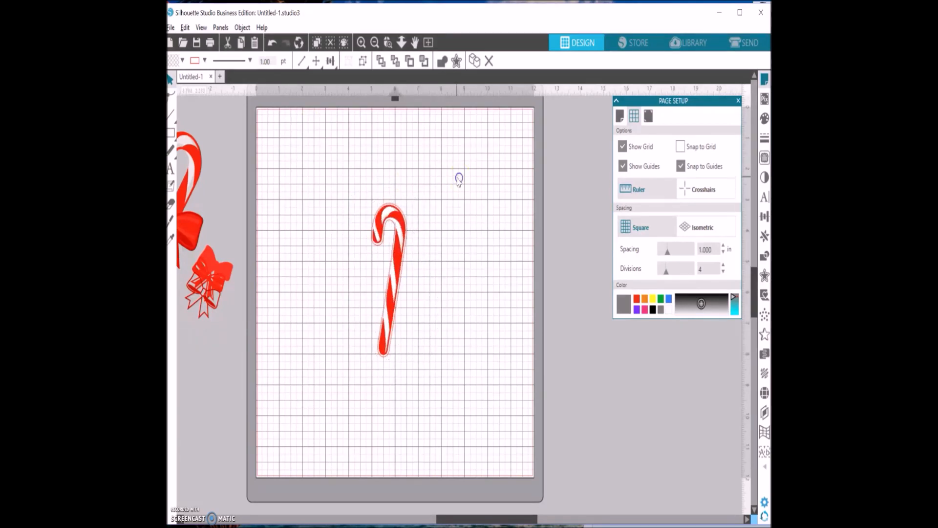
pyautogui.click(408, 224)
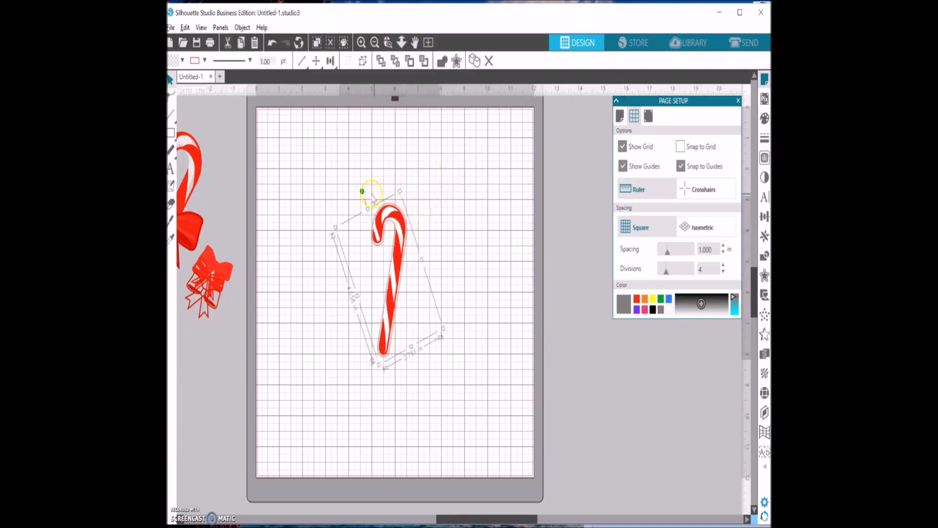
pyautogui.moveTo(362, 191); pyautogui.dragTo(349, 199)
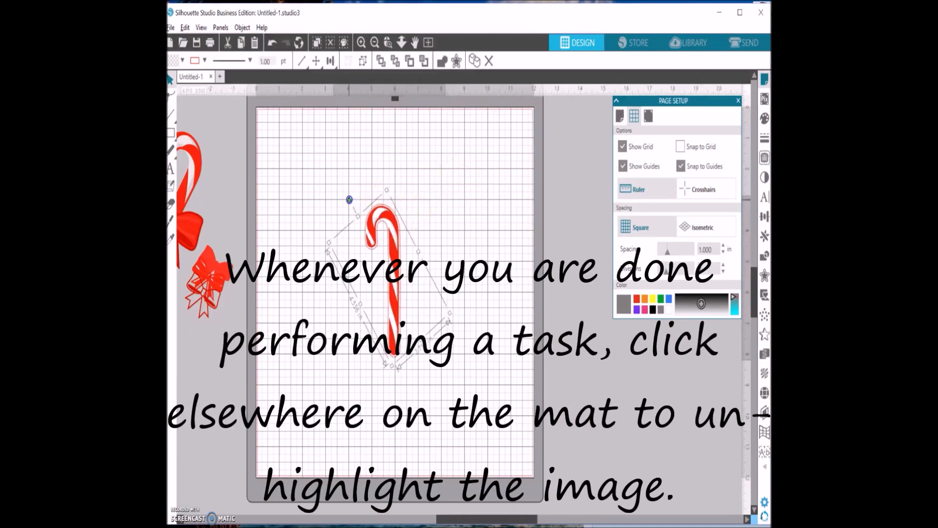
pyautogui.click(536, 149)
pyautogui.click(441, 258)
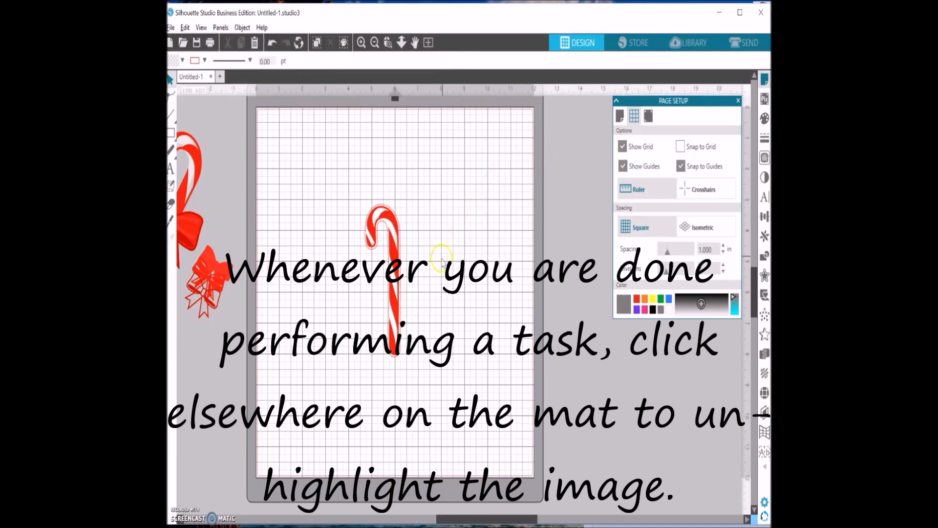
pyautogui.click(399, 292)
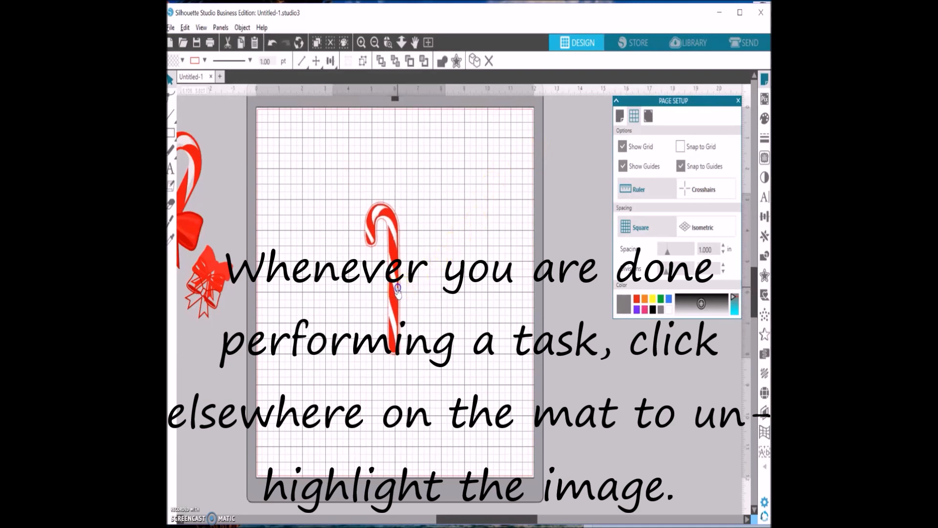
pyautogui.click(429, 358)
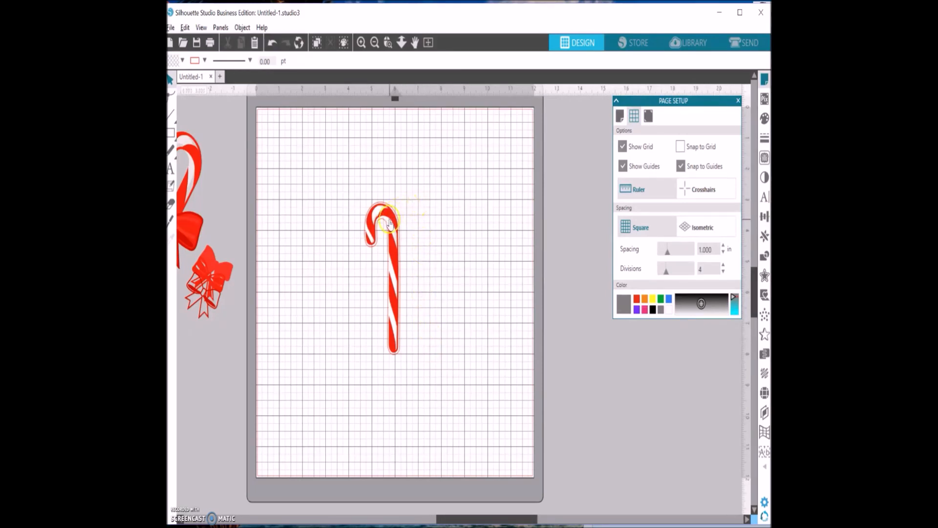
# - Shrink the upright candy cane slightly, keeping its proportions, and deselect it
pyautogui.click(390, 224)
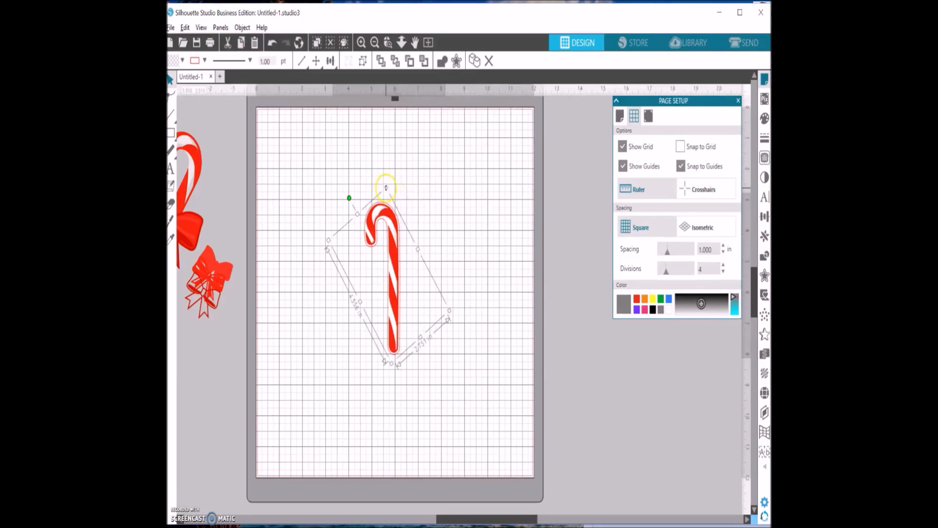
pyautogui.moveTo(386, 187); pyautogui.dragTo(376, 219)
pyautogui.click(443, 194)
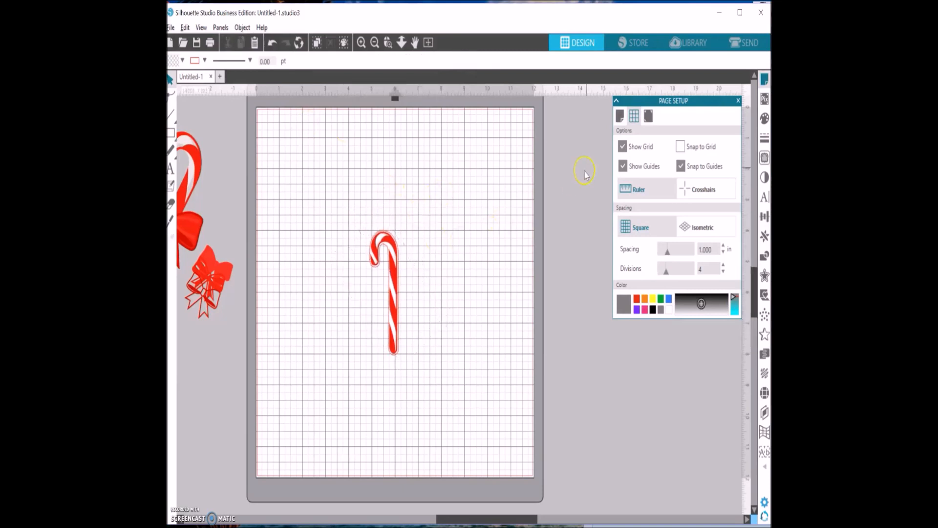
# - Hide the page grid and move the upright candy cane toward the page's upper-left area
pyautogui.click(622, 147)
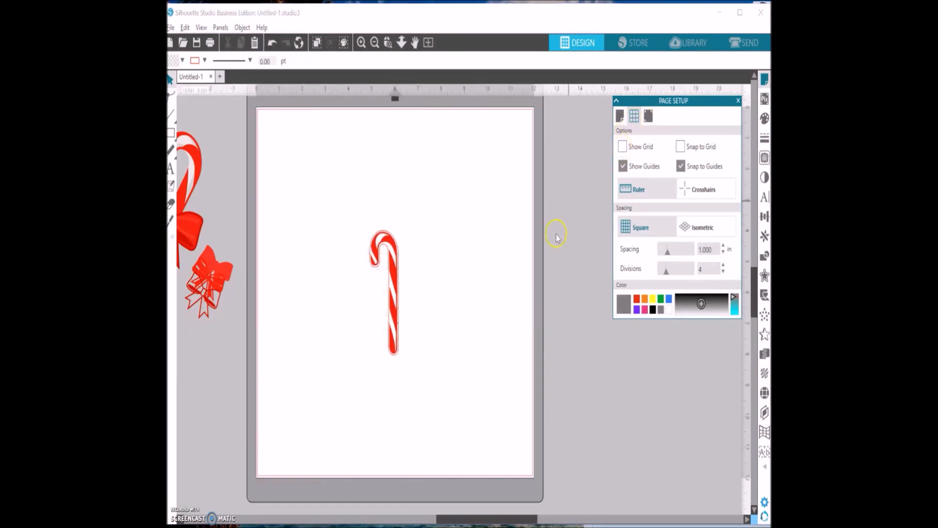
pyautogui.moveTo(399, 289); pyautogui.dragTo(370, 229)
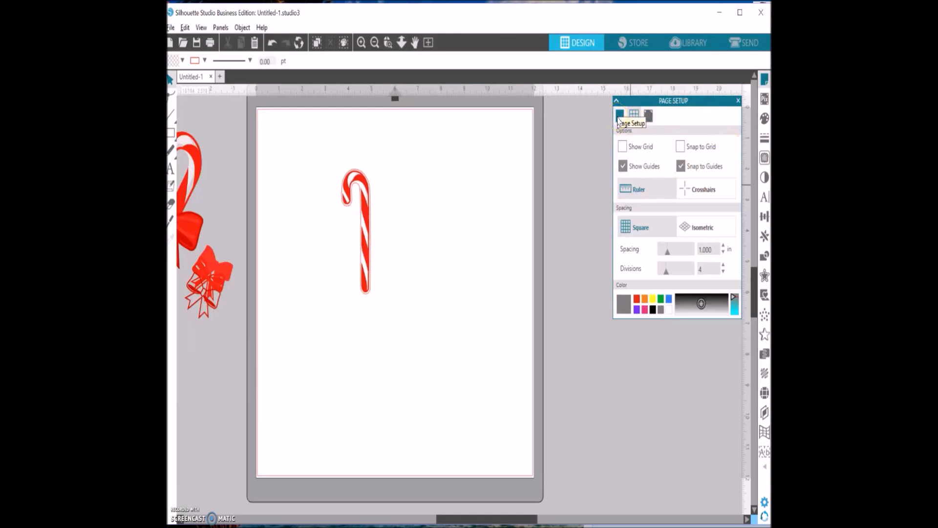
# - Set a custom page size of 8.5 in wide by 11 in high
pyautogui.click(619, 117)
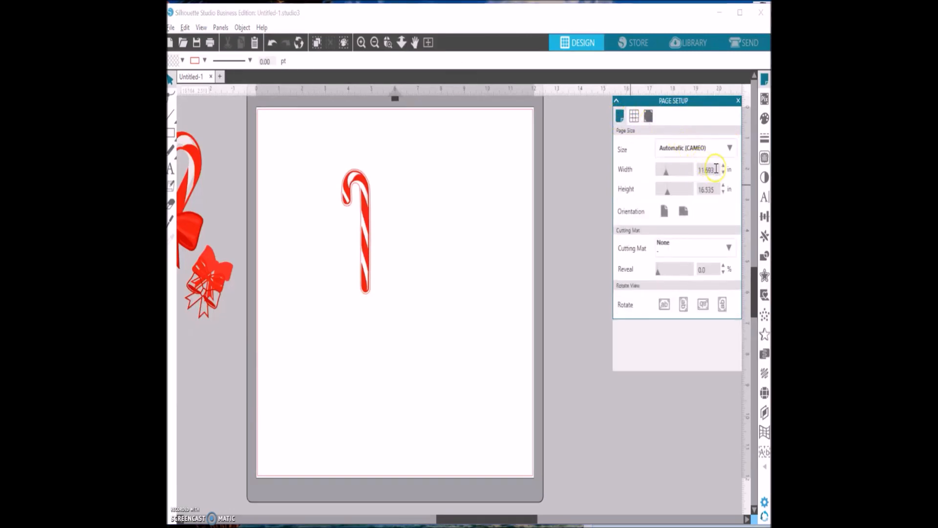
pyautogui.moveTo(718, 170); pyautogui.dragTo(672, 171)
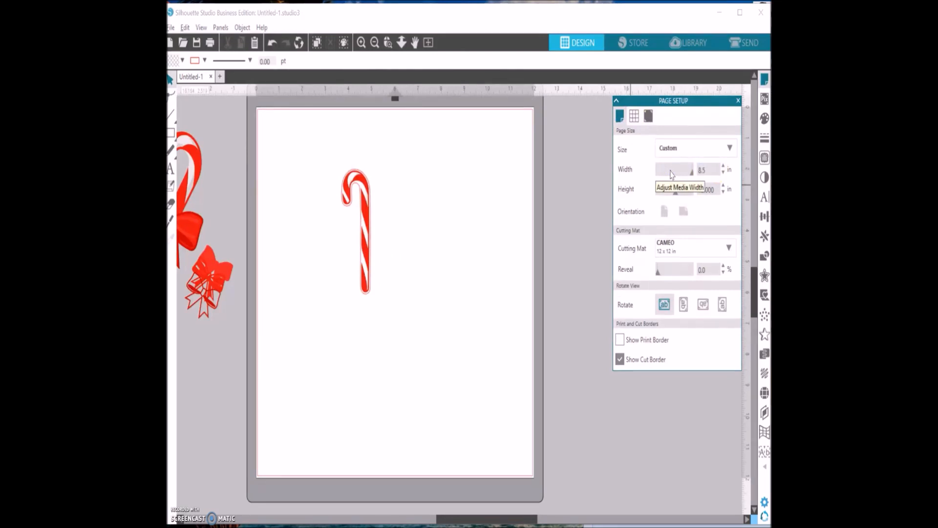
pyautogui.press('Tab')
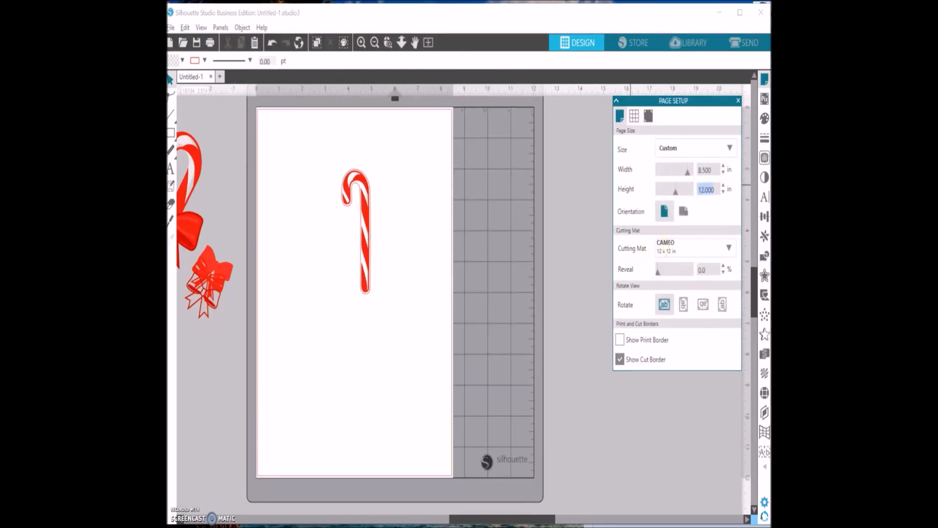
pyautogui.press('Tab')
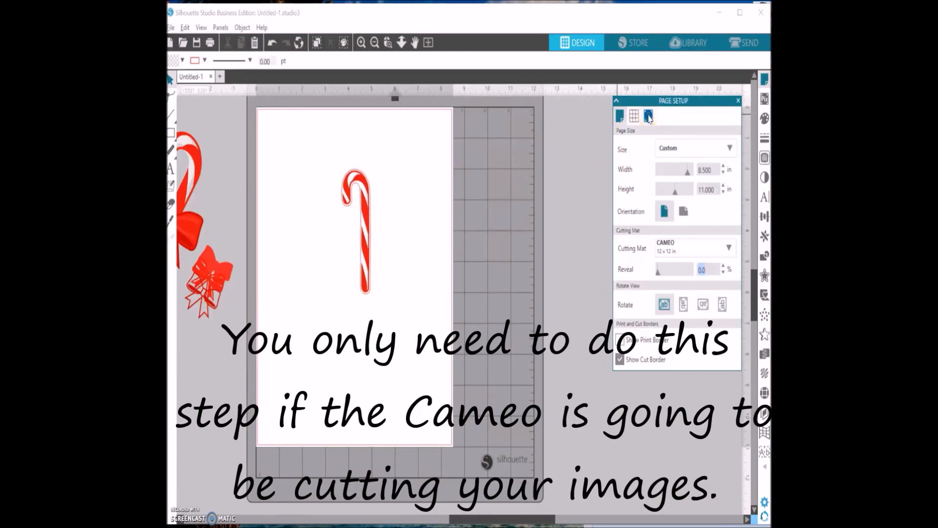
# - Add Type 1 registration marks to the page
pyautogui.click(648, 116)
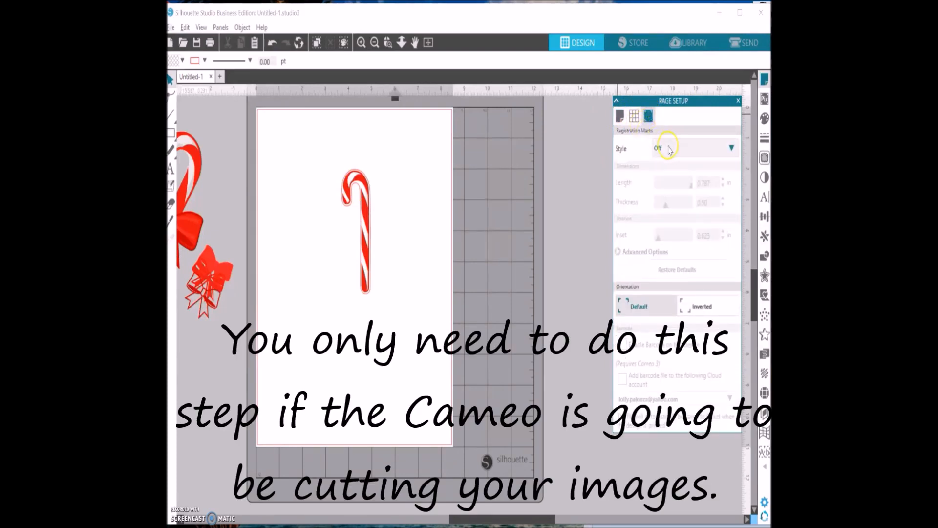
pyautogui.click(668, 147)
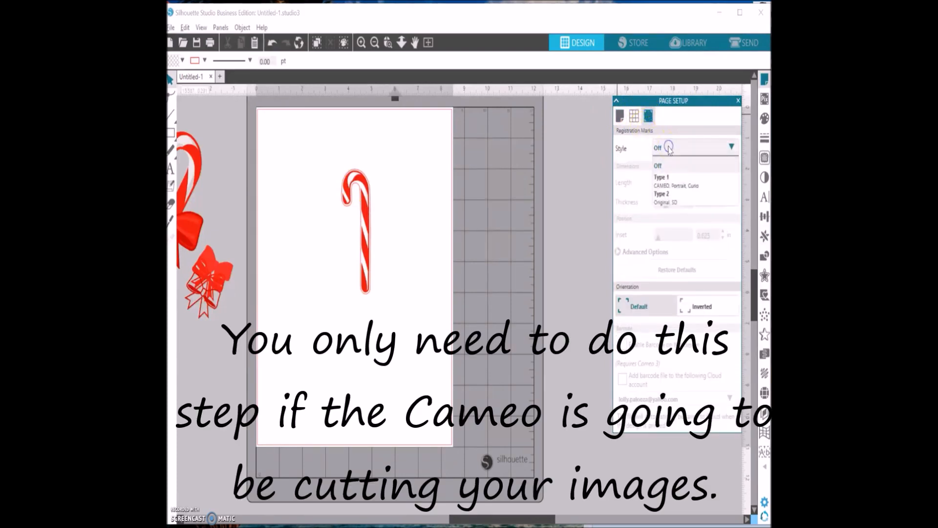
pyautogui.click(665, 189)
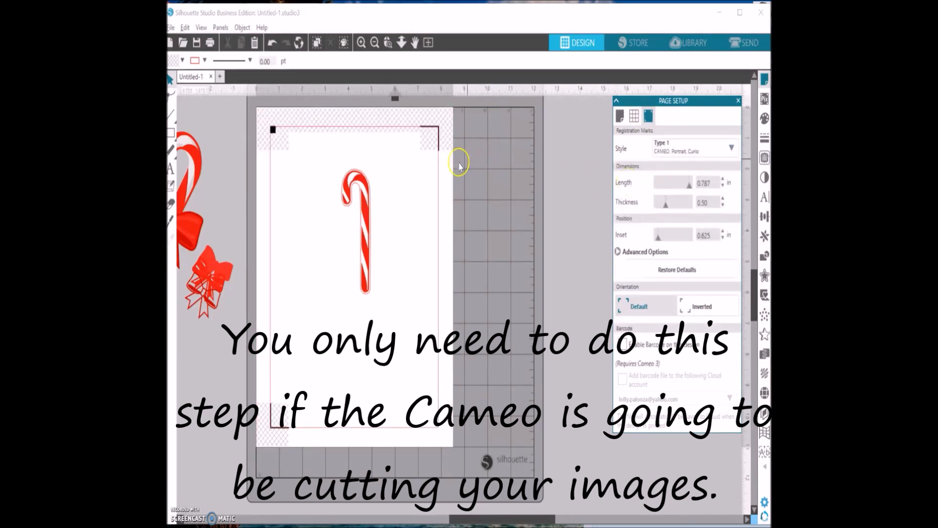
# - Move the candy cane to the upper-left of the cut area, fill the page with copies of it, and deselect
pyautogui.moveTo(363, 188); pyautogui.dragTo(315, 171)
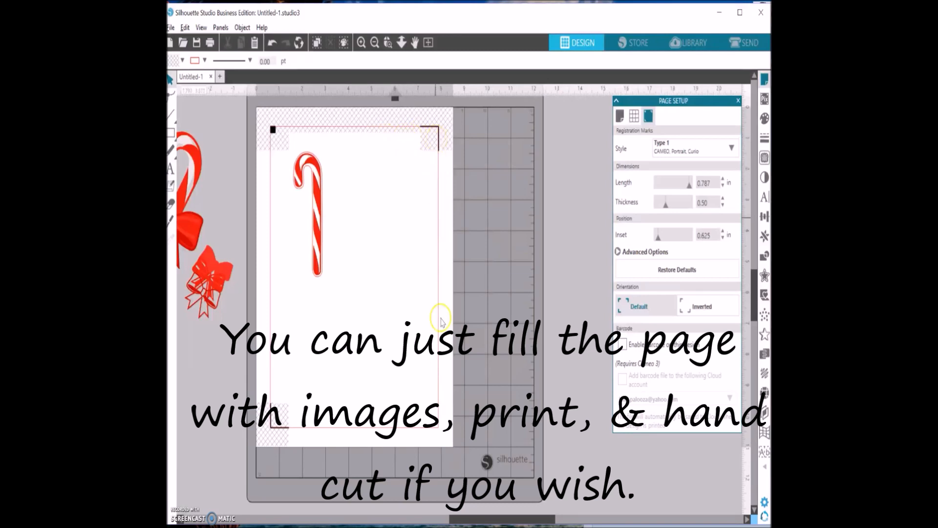
pyautogui.moveTo(318, 223); pyautogui.dragTo(303, 237)
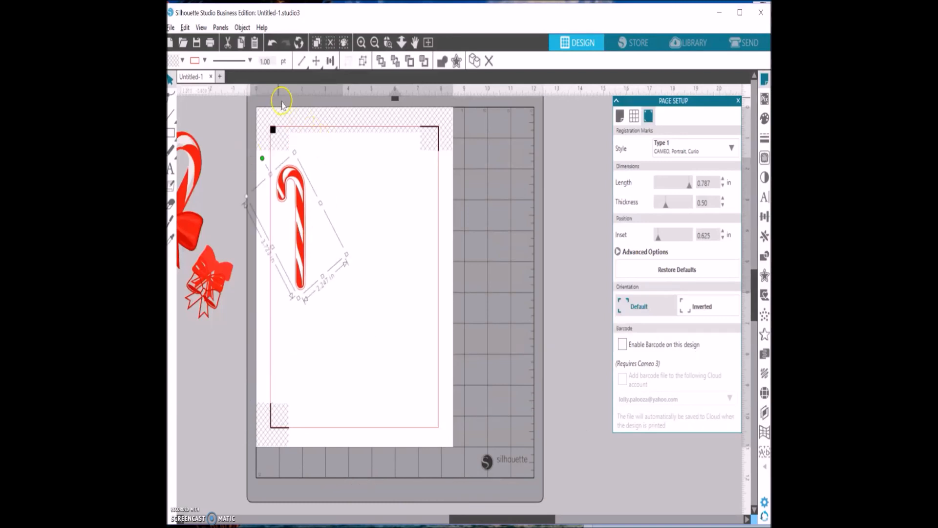
pyautogui.click(242, 27)
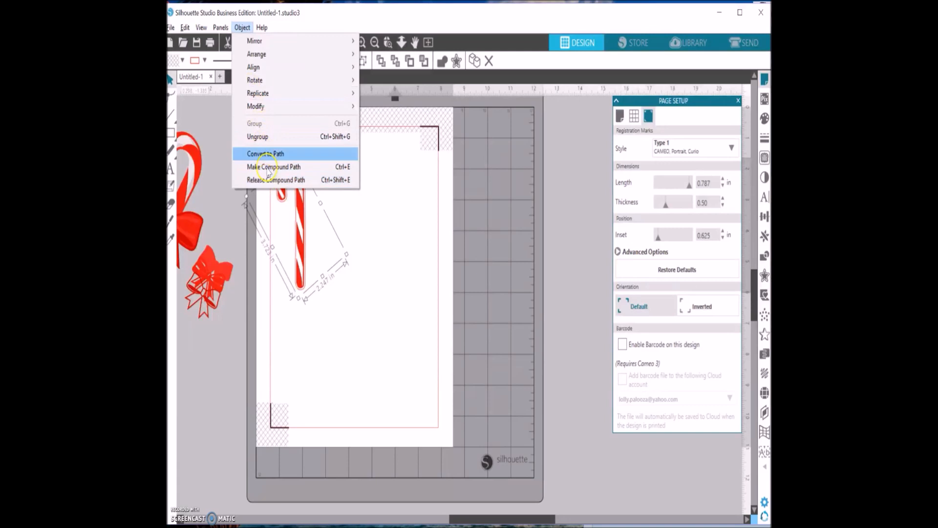
pyautogui.moveTo(331, 97)
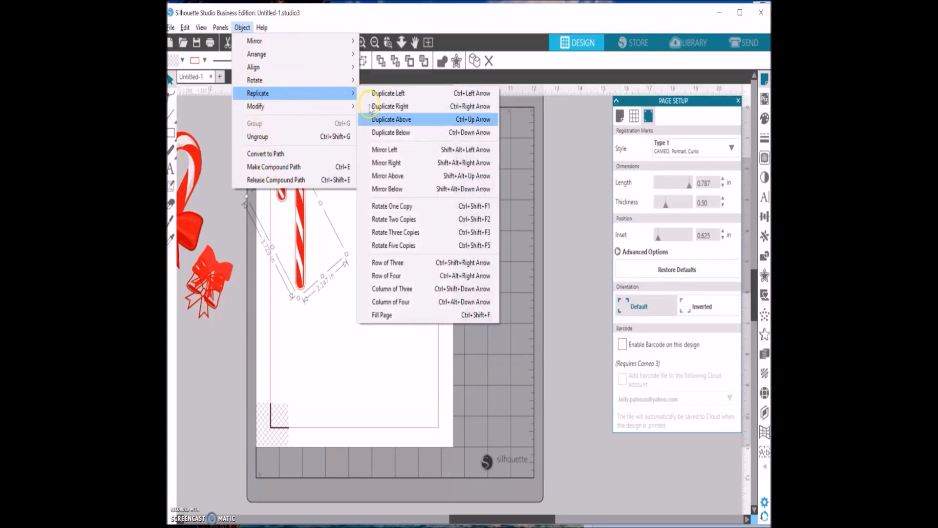
pyautogui.click(382, 315)
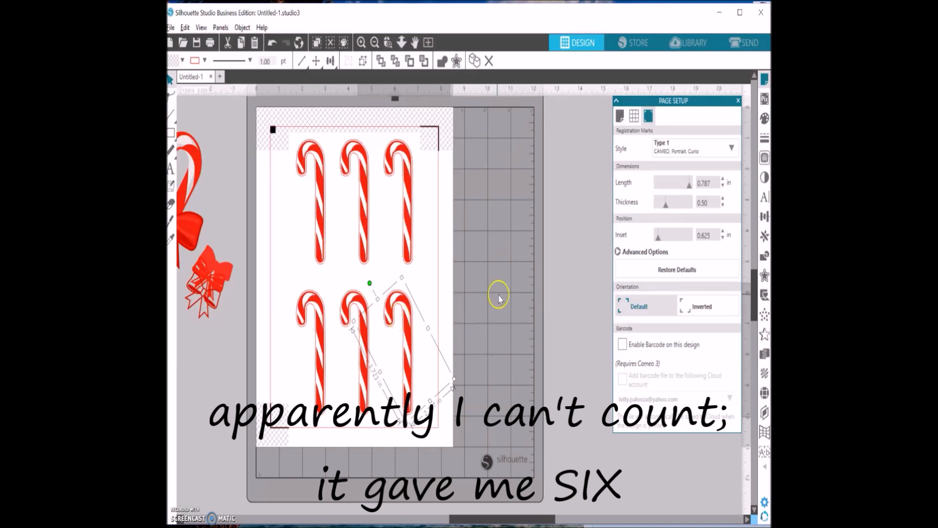
pyautogui.click(500, 298)
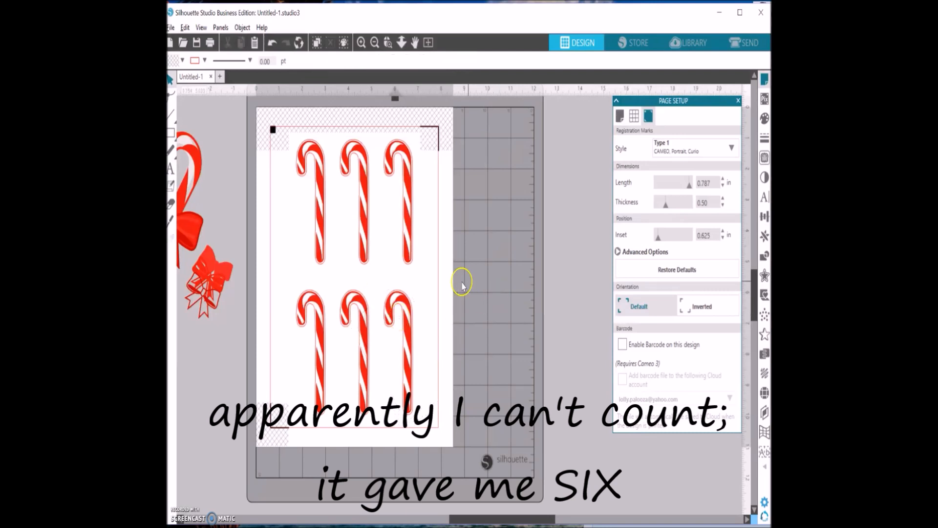
# - Shift the first upper candy cane slightly right, then flip the upper middle one both vertically and horizontally
pyautogui.moveTo(322, 203)
pyautogui.mouseDown()
pyautogui.moveTo(294, 210)
pyautogui.moveTo(308, 216)
pyautogui.moveTo(331, 204)
pyautogui.mouseUp()
pyautogui.click(345, 197)
pyautogui.click(368, 185)
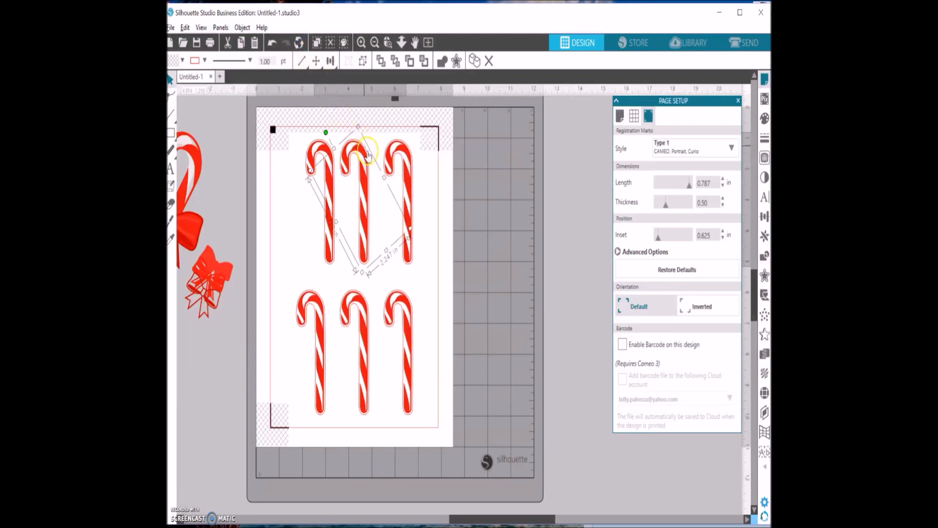
pyautogui.rightClick(366, 155)
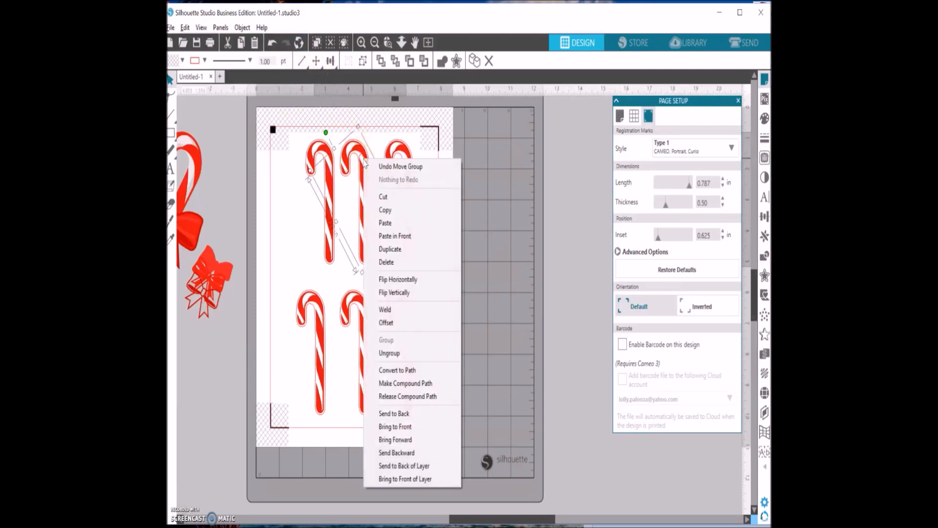
pyautogui.click(393, 293)
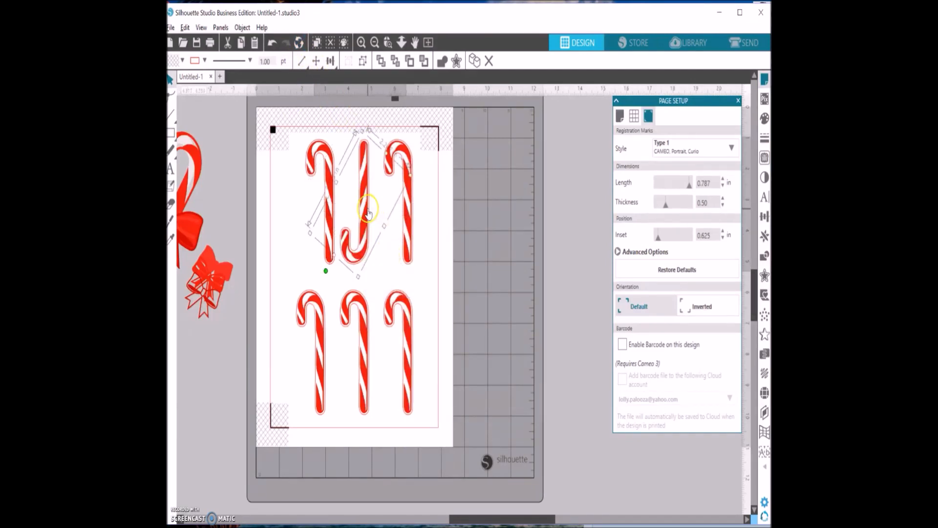
pyautogui.rightClick(366, 214)
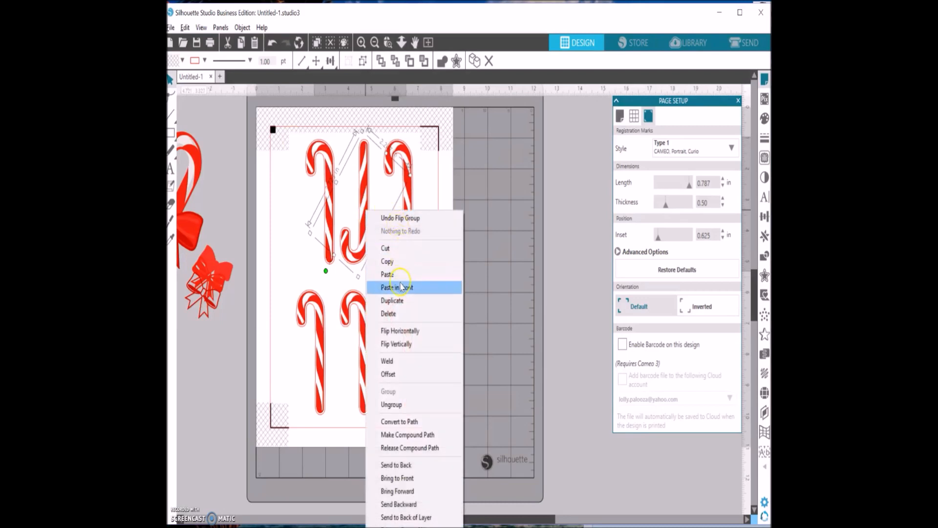
pyautogui.click(398, 327)
# - Nest the flipped candy cane with an upright one along the page's left side, moving the lower-left cane out of the way
pyautogui.moveTo(351, 247); pyautogui.dragTo(294, 281)
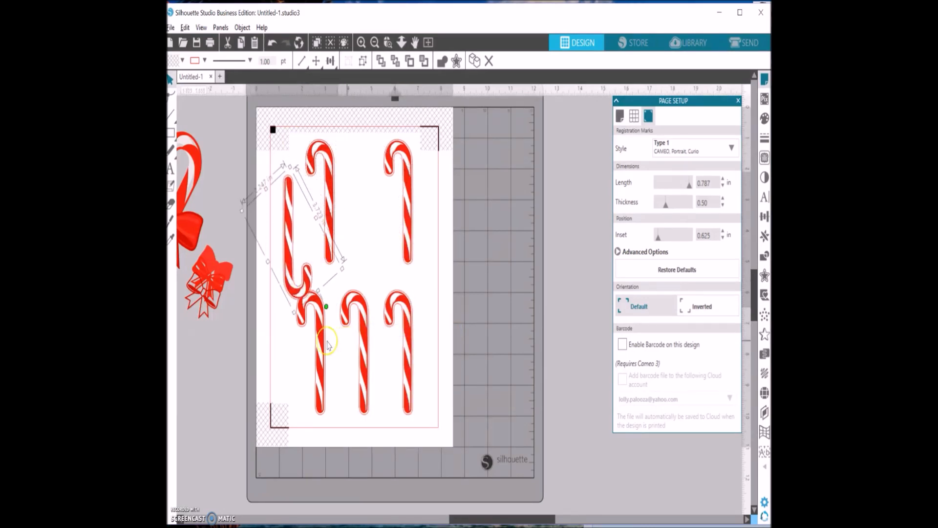
pyautogui.moveTo(323, 330); pyautogui.dragTo(304, 369)
pyautogui.moveTo(330, 181); pyautogui.dragTo(291, 192)
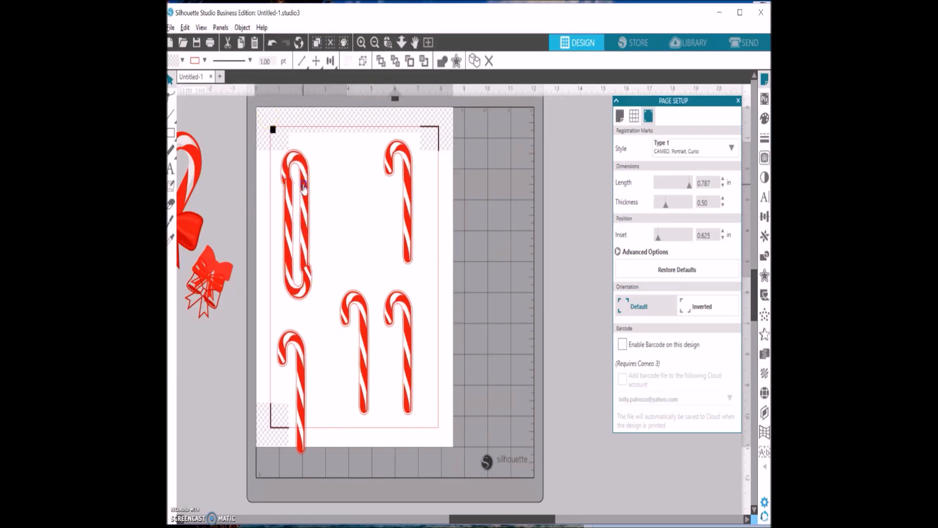
pyautogui.moveTo(283, 235); pyautogui.dragTo(285, 259)
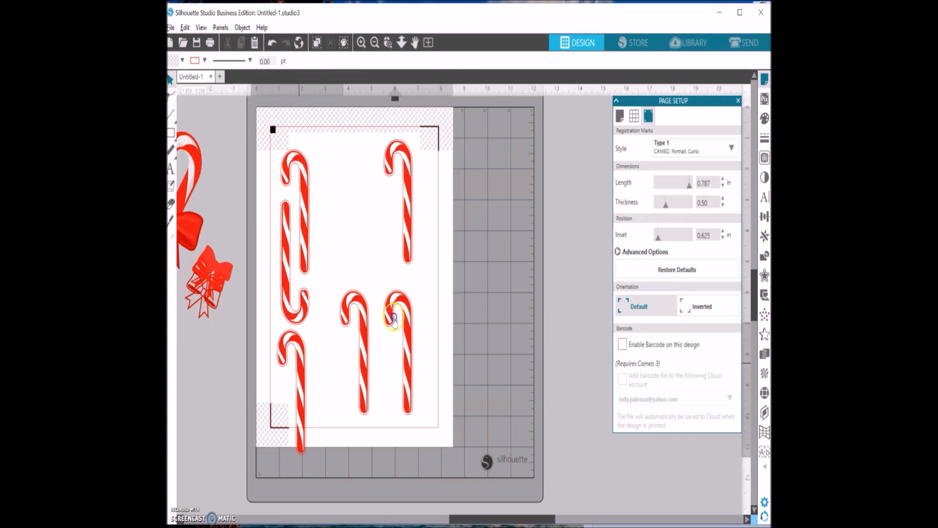
# - Move the four spare candy canes off the page onto the empty mat area beside it
pyautogui.moveTo(293, 361); pyautogui.dragTo(513, 229)
pyautogui.moveTo(372, 338); pyautogui.dragTo(507, 269)
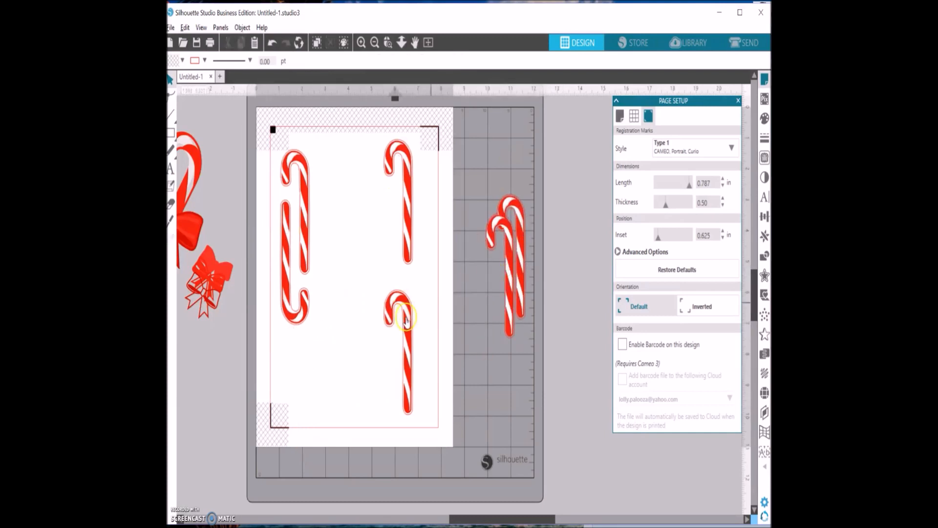
pyautogui.moveTo(398, 313); pyautogui.dragTo(511, 259)
pyautogui.moveTo(414, 237); pyautogui.dragTo(520, 281)
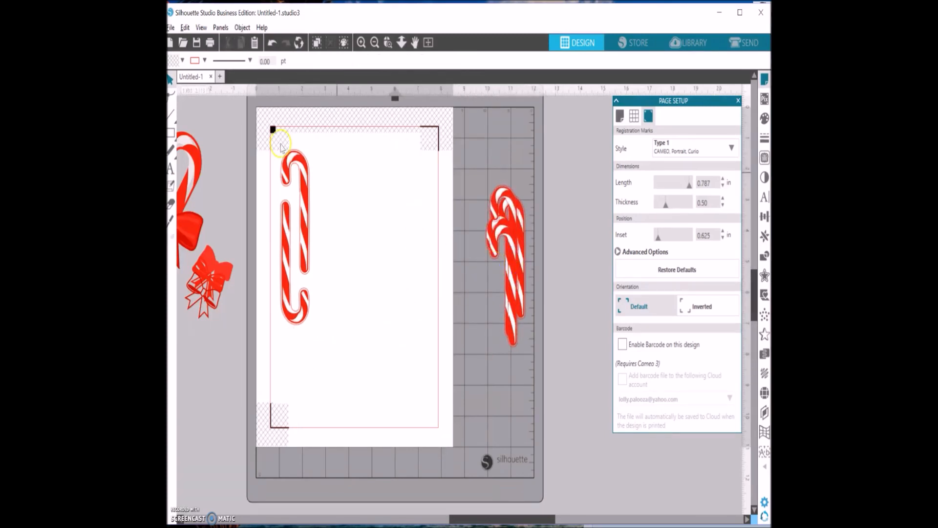
# - Select the two interlocked candy canes and group them
pyautogui.moveTo(302, 171); pyautogui.dragTo(302, 173)
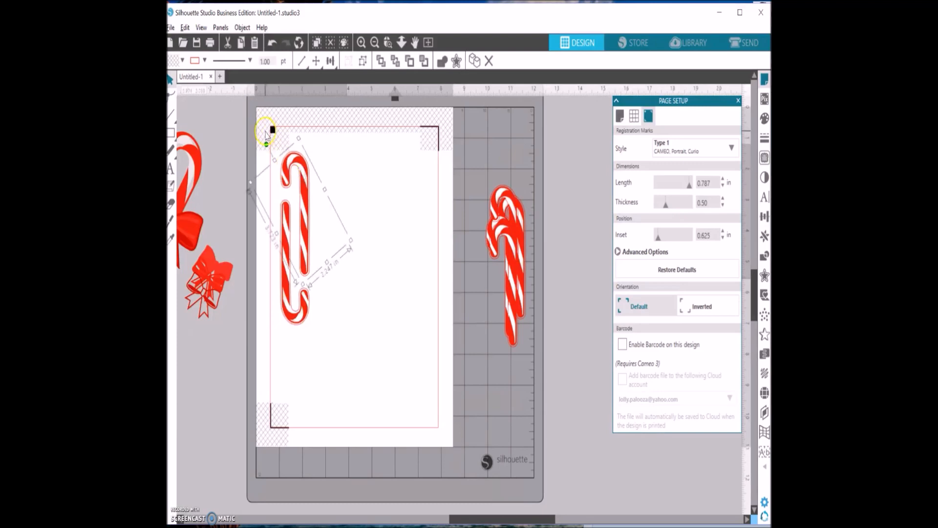
pyautogui.click(264, 138)
pyautogui.moveTo(264, 137); pyautogui.dragTo(316, 318)
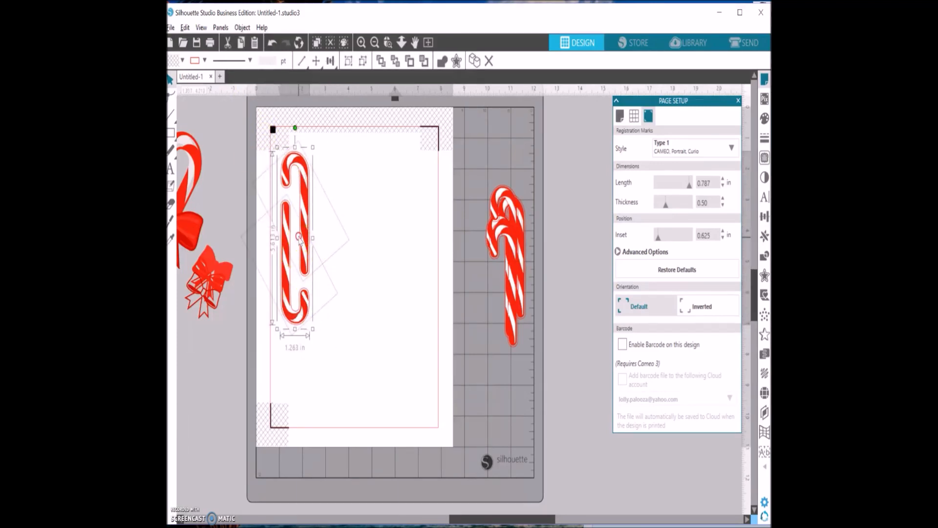
pyautogui.rightClick(299, 239)
pyautogui.click(324, 396)
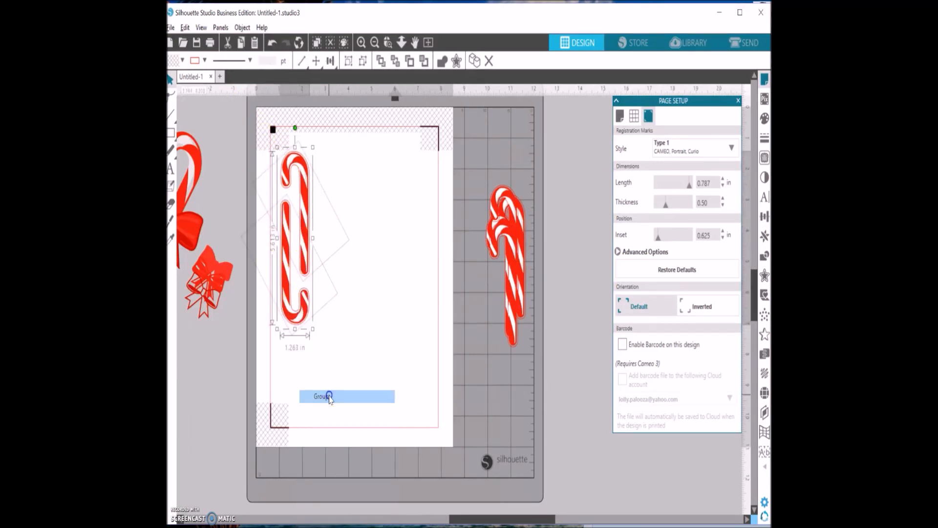
# - Duplicate the grouped candy cane pair three times and place the copies side by side to form a row of four
pyautogui.rightClick(304, 248)
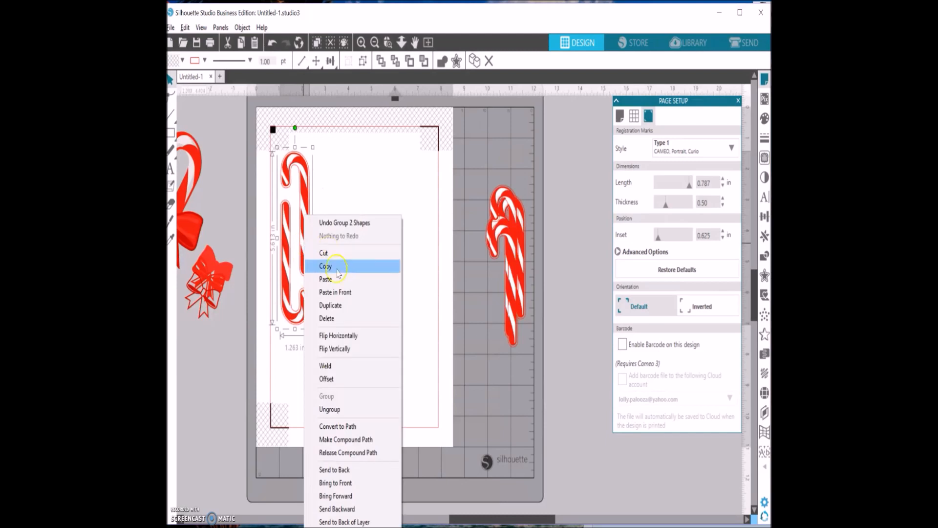
pyautogui.click(329, 302)
pyautogui.moveTo(313, 250); pyautogui.dragTo(342, 242)
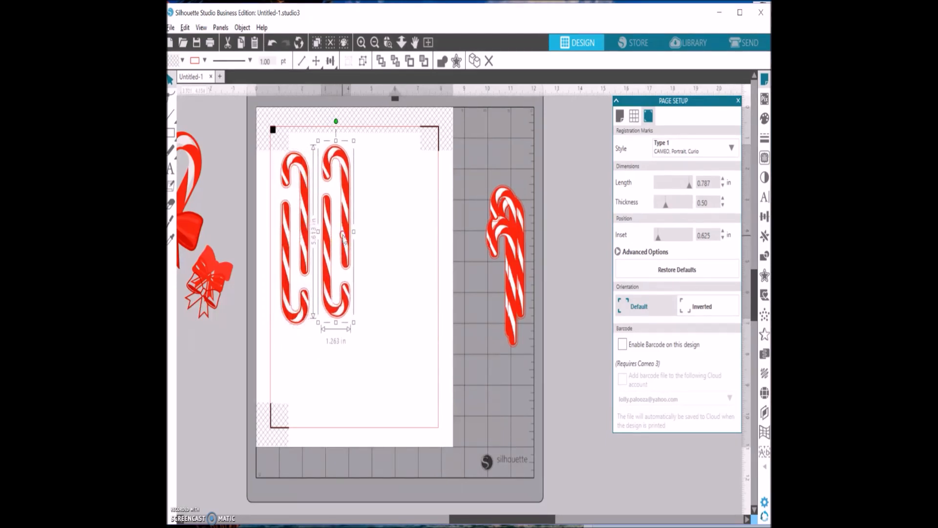
pyautogui.rightClick(343, 238)
pyautogui.click(370, 304)
pyautogui.moveTo(361, 252); pyautogui.dragTo(396, 252)
pyautogui.rightClick(385, 239)
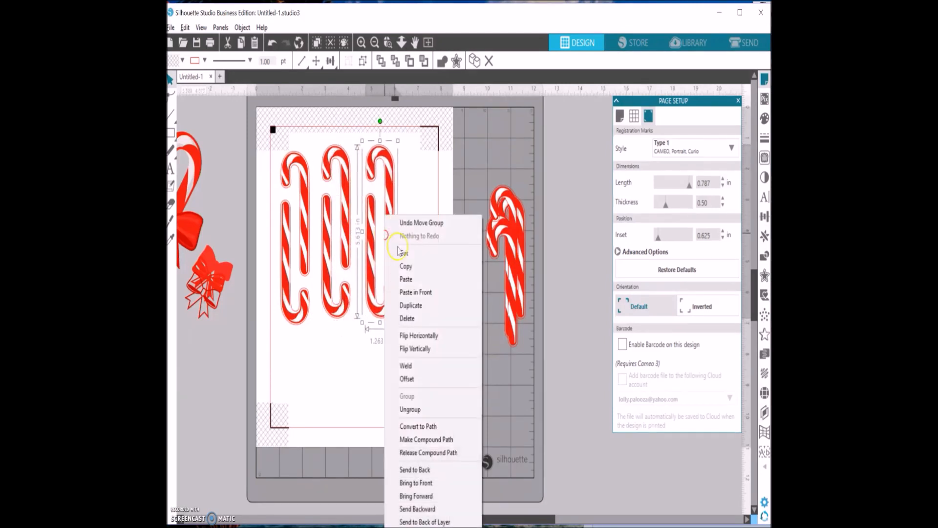
pyautogui.click(412, 305)
pyautogui.moveTo(399, 251); pyautogui.dragTo(425, 263)
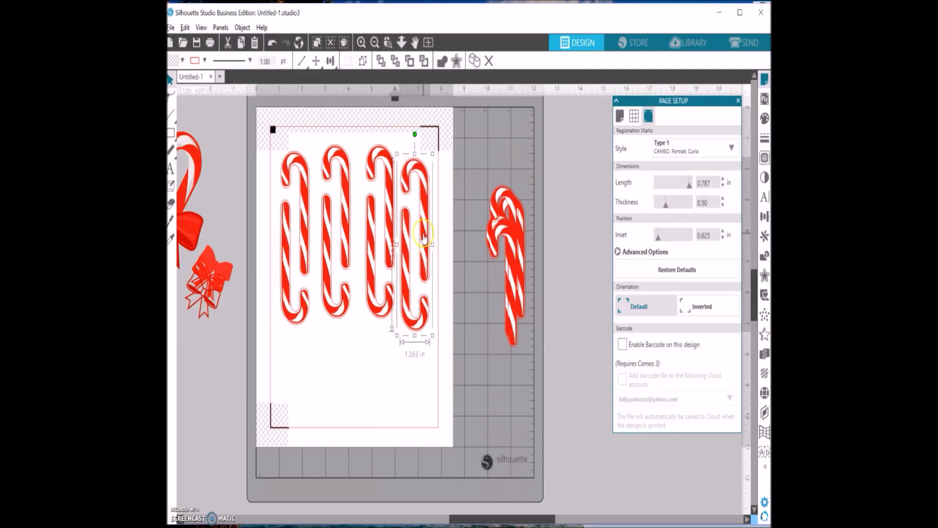
# - Duplicate the pair once more, rotate the copy 90° clockwise, and place it horizontally beneath the row
pyautogui.rightClick(424, 238)
pyautogui.click(442, 303)
pyautogui.moveTo(340, 180); pyautogui.dragTo(357, 376)
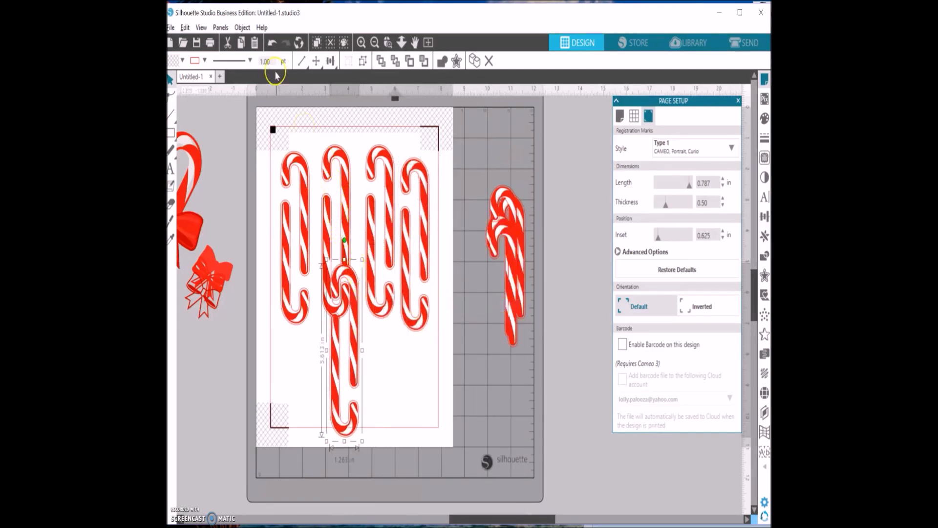
pyautogui.click(244, 29)
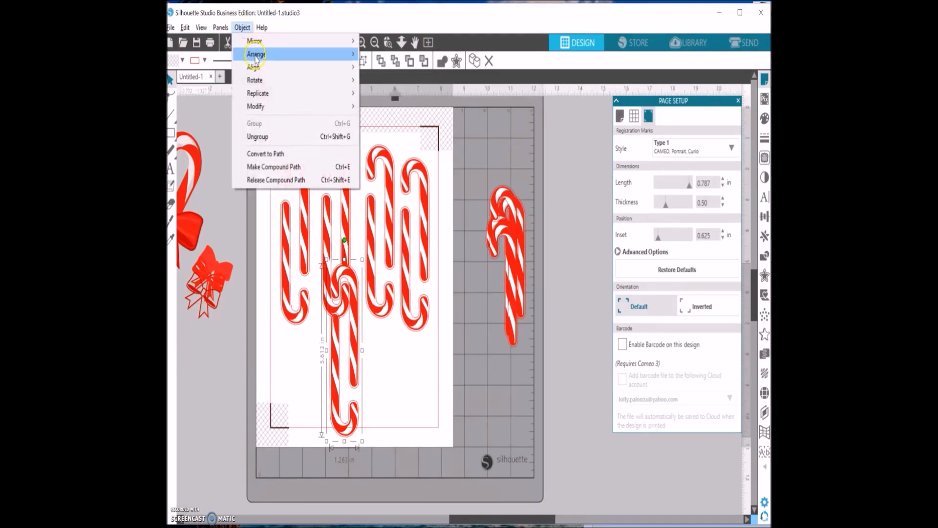
pyautogui.moveTo(284, 82)
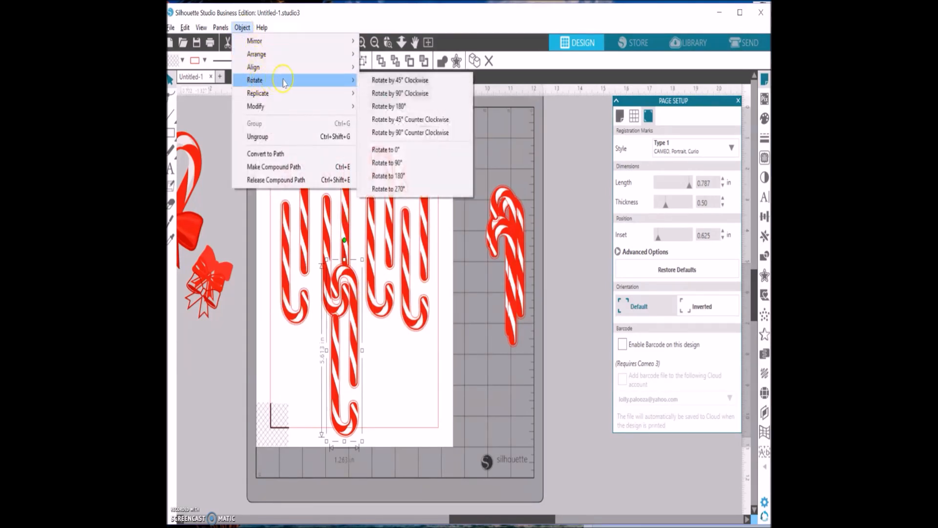
pyautogui.click(397, 93)
pyautogui.moveTo(389, 358); pyautogui.dragTo(392, 357)
# - Duplicate the horizontal candy cane pair, place the copy below it within the cut border, and deselect
pyautogui.rightClick(391, 356)
pyautogui.click(424, 115)
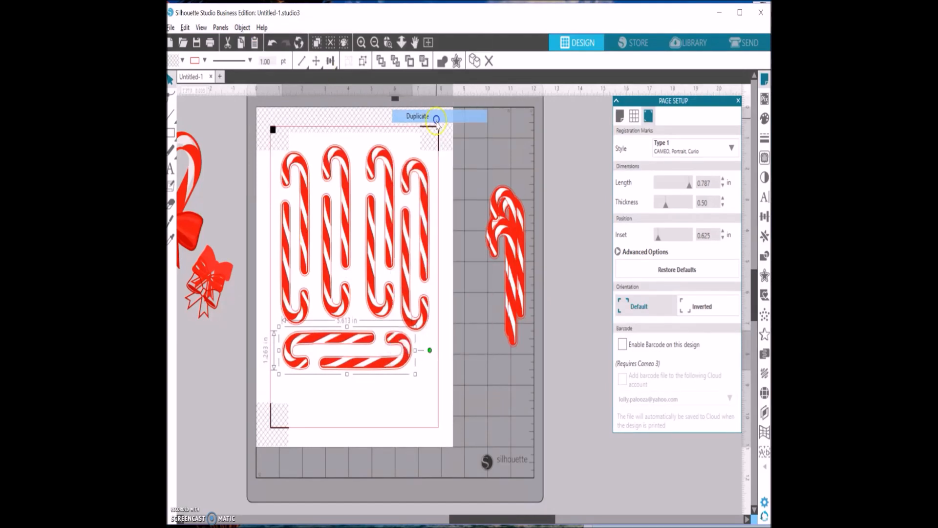
pyautogui.moveTo(415, 359); pyautogui.dragTo(422, 406)
pyautogui.click(508, 389)
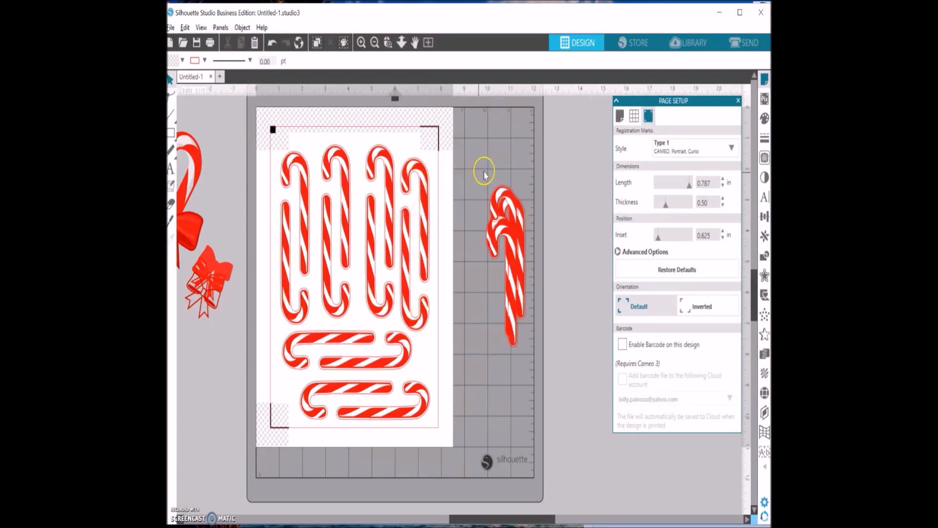
# - Move the stacked spare candy canes down toward the mat's lower edge and deselect them
pyautogui.click(508, 286)
pyautogui.moveTo(519, 281); pyautogui.dragTo(514, 498)
pyautogui.click(485, 369)
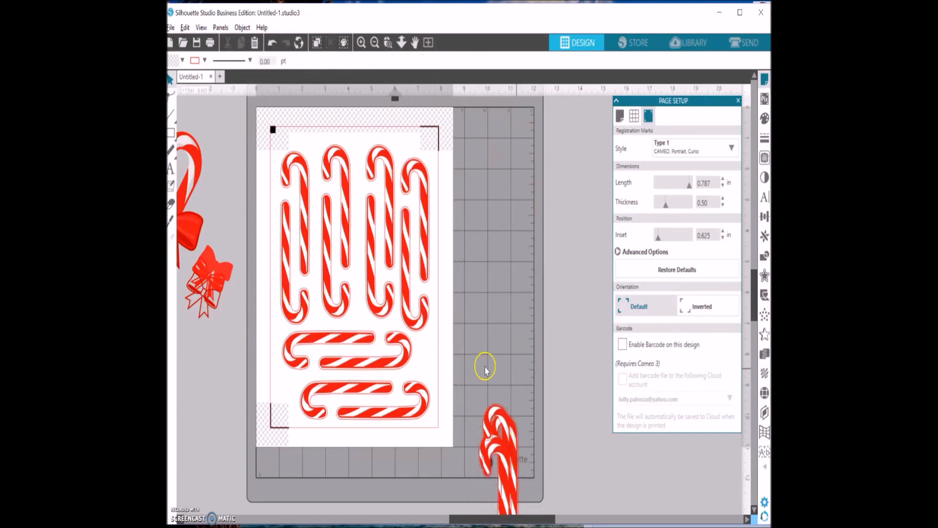
# - Move the fourth vertical candy cane pair off the page, ungroup it, and set its upright cane apart beside the mat
pyautogui.moveTo(425, 248); pyautogui.dragTo(512, 237)
pyautogui.rightClick(514, 234)
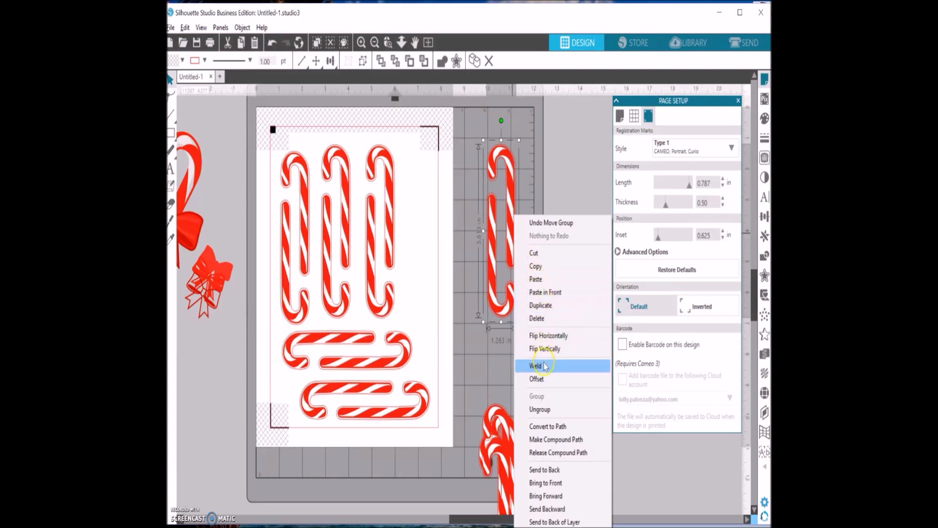
pyautogui.click(543, 408)
pyautogui.click(549, 179)
pyautogui.moveTo(511, 181); pyautogui.dragTo(559, 178)
pyautogui.click(546, 196)
pyautogui.click(493, 208)
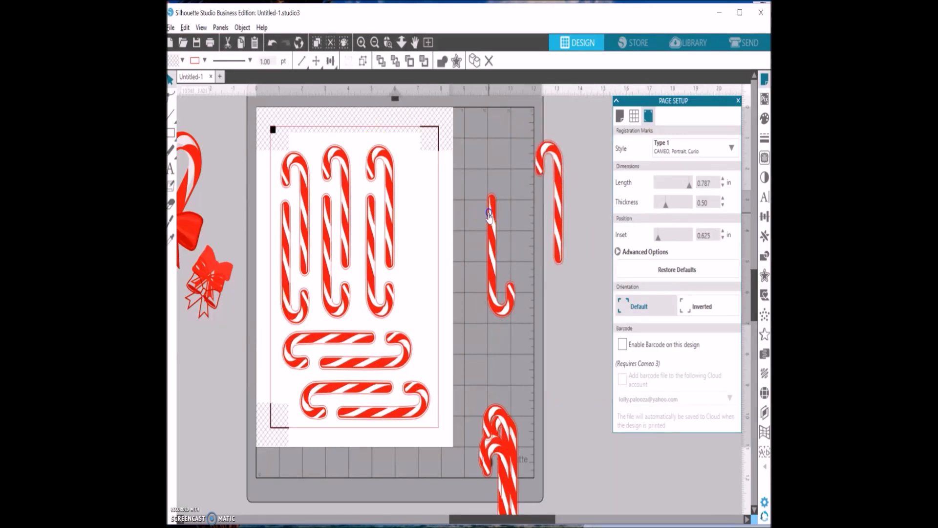
# - Replace the inverted cane on the mat with an upright spare placed beside the mat's lower edge
pyautogui.rightClick(496, 211)
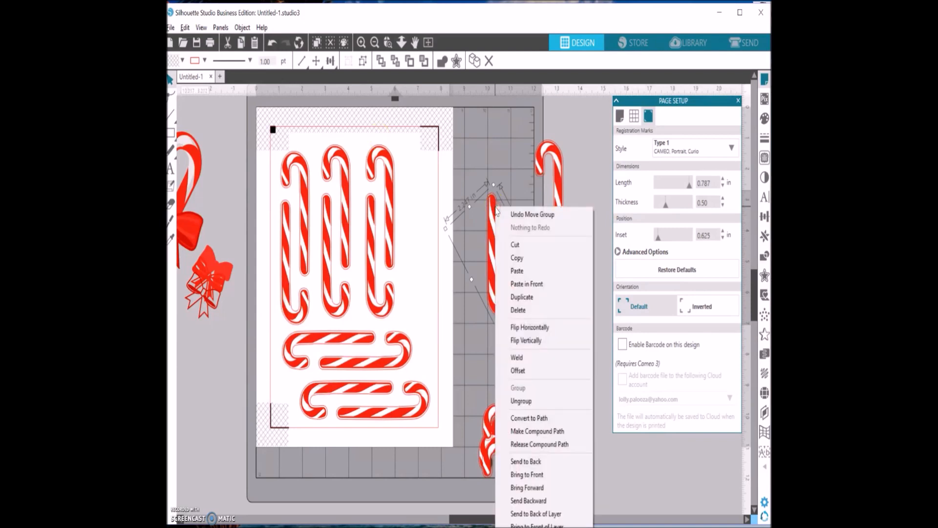
pyautogui.click(510, 166)
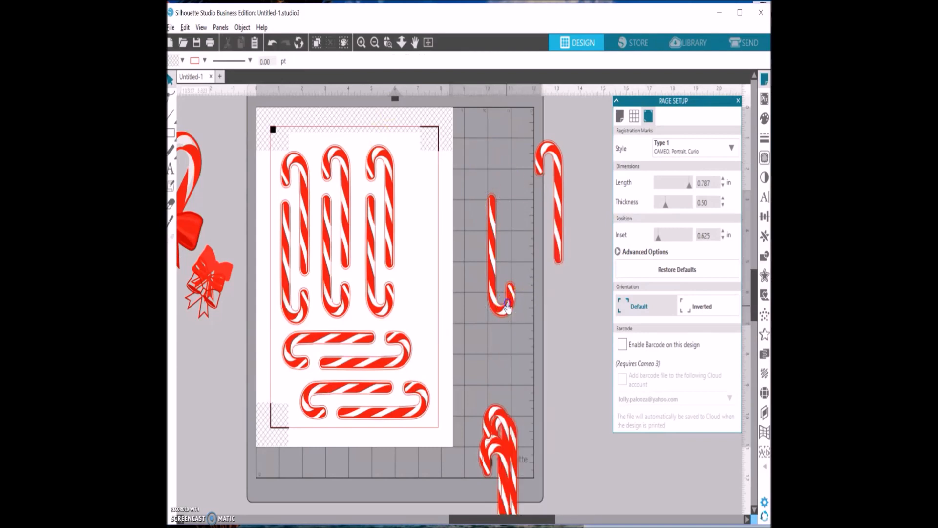
pyautogui.moveTo(531, 324); pyautogui.dragTo(578, 340)
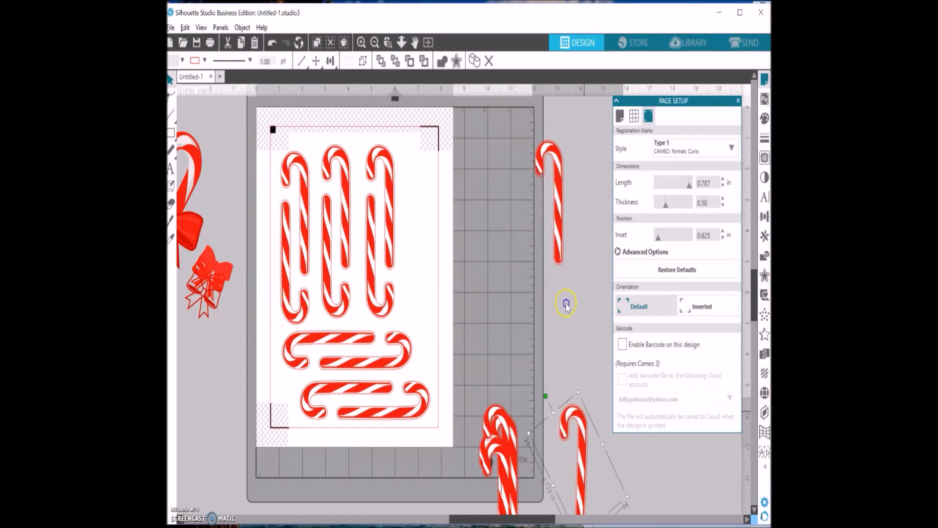
# - Move the separated upright cane back onto the mat, duplicate it beside itself, and flip the copy horizontally
pyautogui.moveTo(554, 244); pyautogui.dragTo(494, 257)
pyautogui.rightClick(496, 217)
pyautogui.click(528, 305)
pyautogui.moveTo(498, 215); pyautogui.dragTo(539, 212)
pyautogui.rightClick(538, 210)
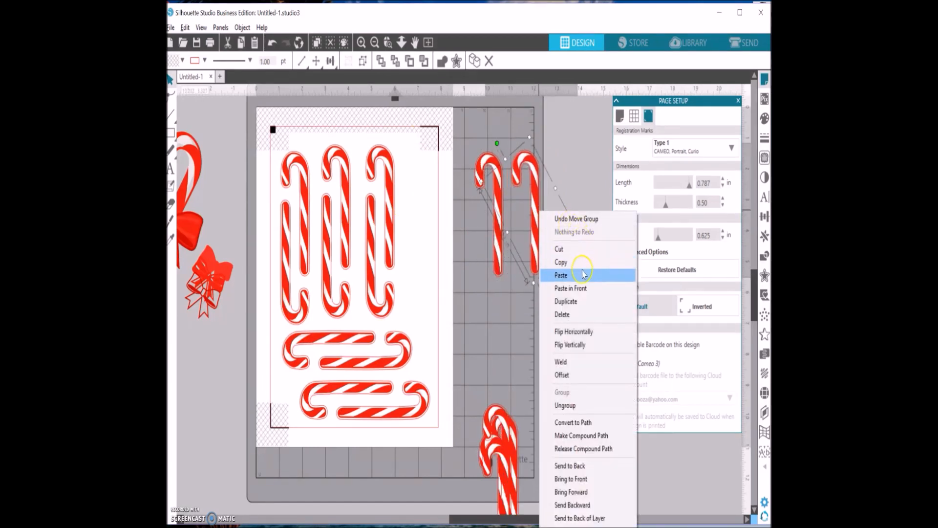
pyautogui.click(562, 330)
pyautogui.moveTo(520, 217); pyautogui.dragTo(522, 221)
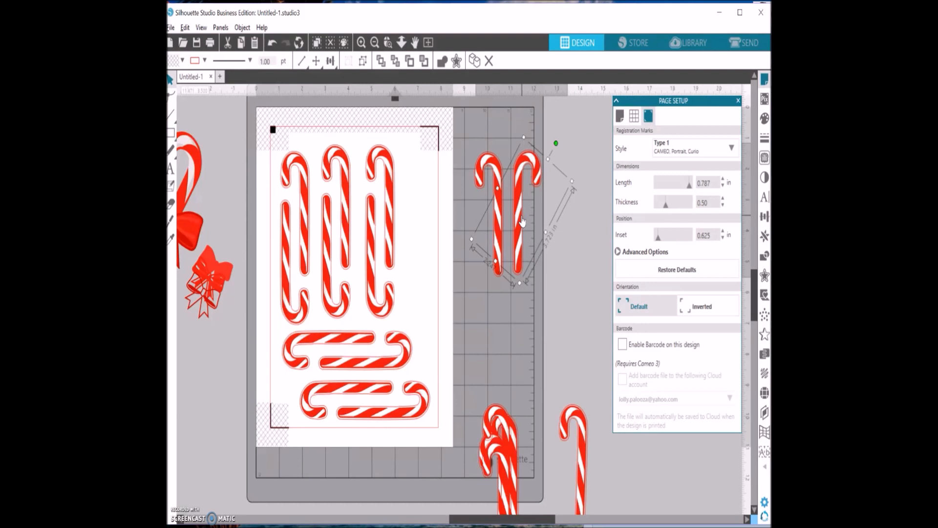
# - Return the unflipped upright cane to the fourth position in the row on the page
pyautogui.click(517, 299)
pyautogui.moveTo(498, 206); pyautogui.dragTo(470, 207)
pyautogui.click(339, 34)
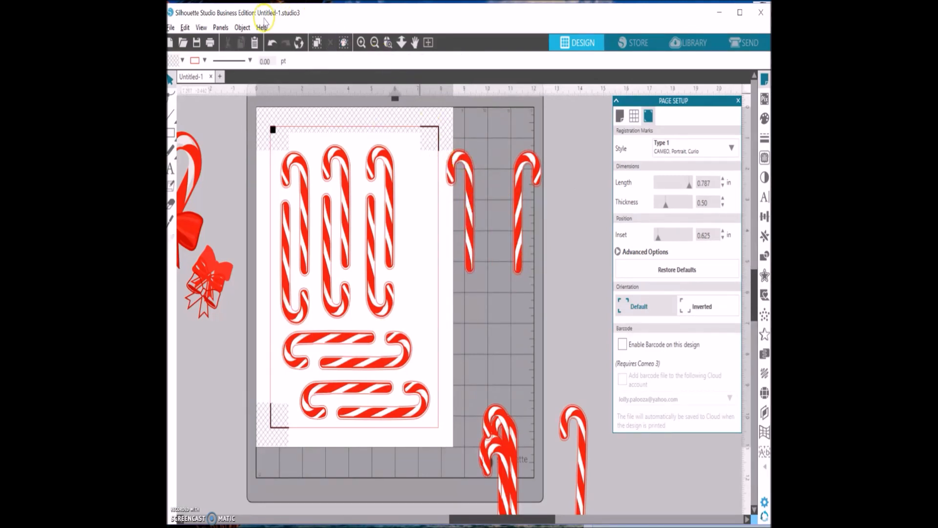
pyautogui.moveTo(471, 172); pyautogui.dragTo(426, 188)
# - Flip the spare upright cane vertically and horizontally, and nest it against the fourth cane on the page
pyautogui.moveTo(570, 419); pyautogui.dragTo(555, 335)
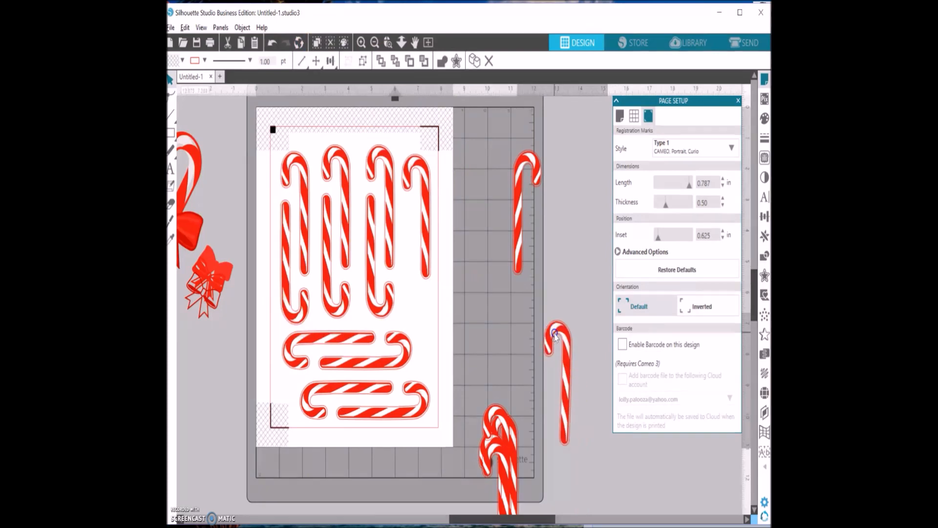
pyautogui.rightClick(554, 335)
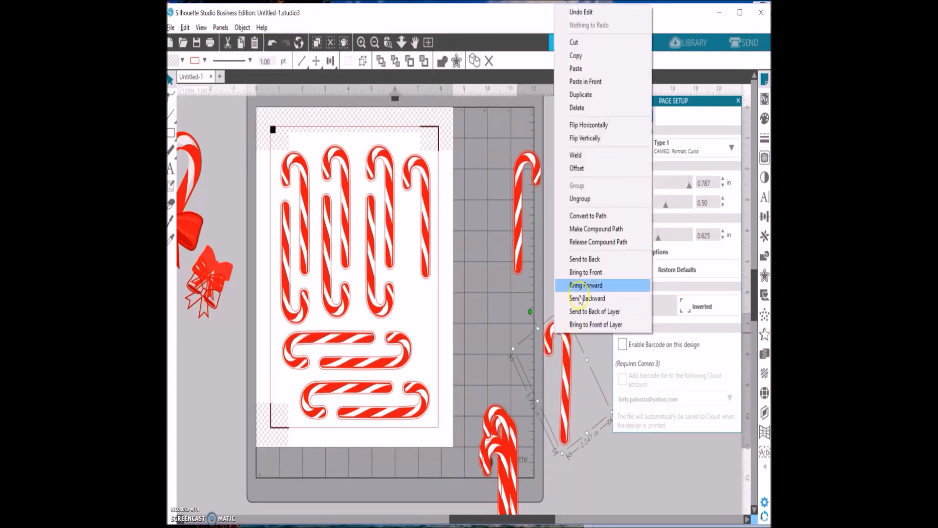
pyautogui.click(589, 138)
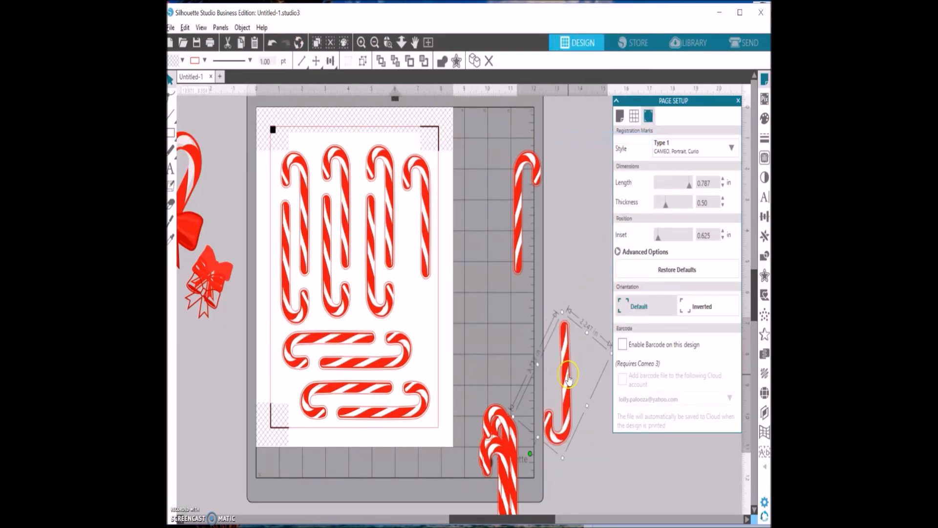
pyautogui.moveTo(521, 356); pyautogui.dragTo(519, 332)
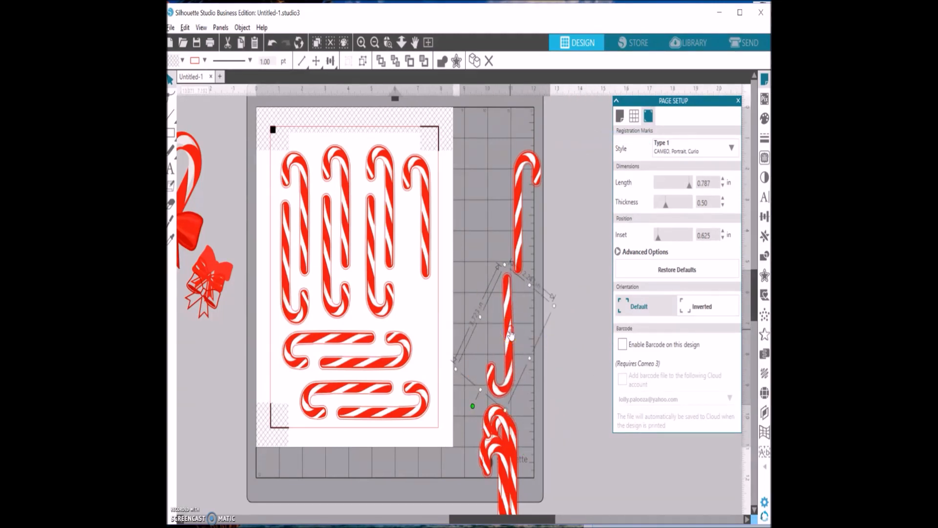
pyautogui.rightClick(512, 341)
pyautogui.click(555, 120)
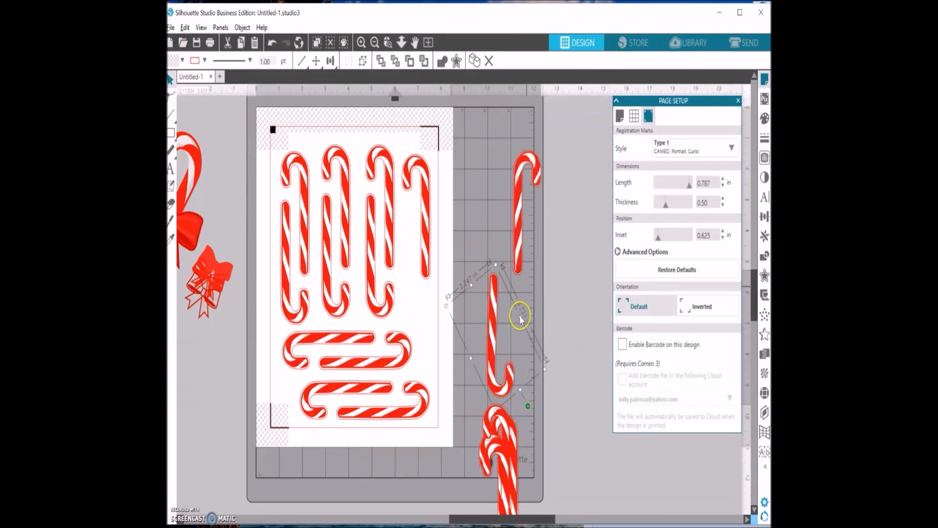
pyautogui.moveTo(493, 333); pyautogui.dragTo(411, 266)
# - Move the horizontally flipped copy and the stacked spare canes off the mat beside the bow pieces
pyautogui.moveTo(518, 220); pyautogui.dragTo(203, 240)
pyautogui.click(538, 477)
pyautogui.moveTo(487, 480); pyautogui.dragTo(195, 188)
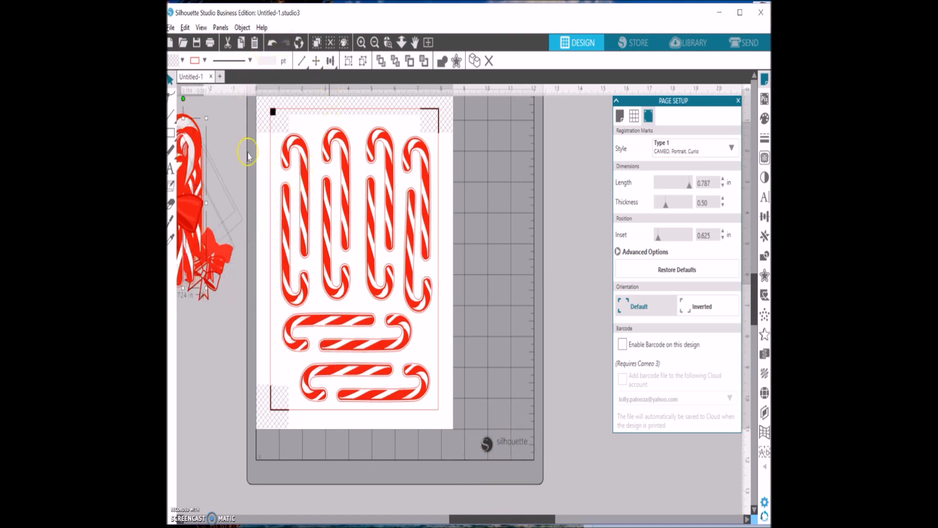
pyautogui.scroll(1, 421, 247)
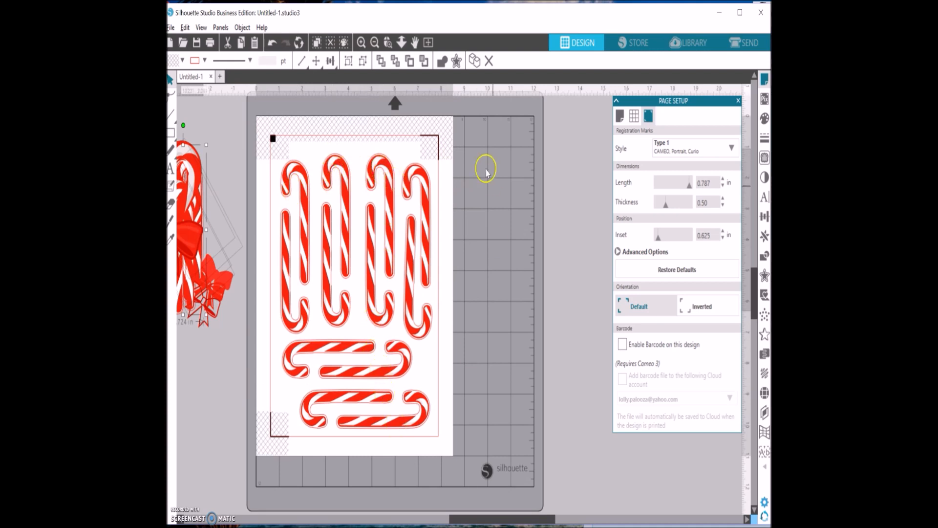
# - Print the candy cane page with the paper type set to Thick plain paper and the print quality set to Best
pyautogui.click(171, 28)
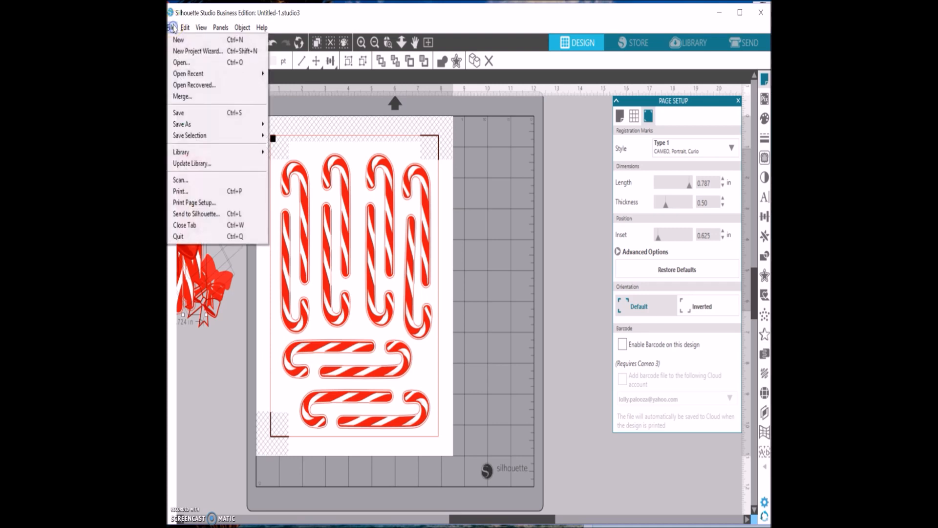
pyautogui.click(183, 191)
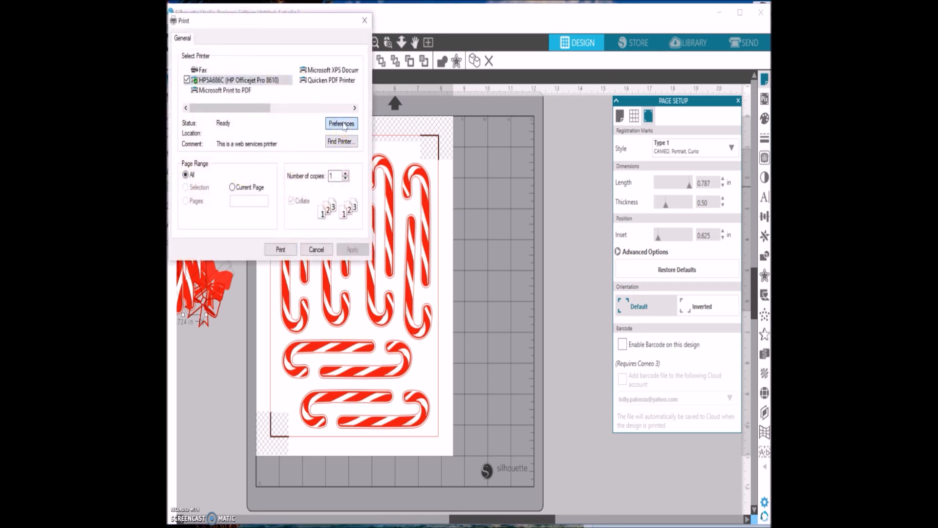
pyautogui.click(342, 124)
pyautogui.click(352, 150)
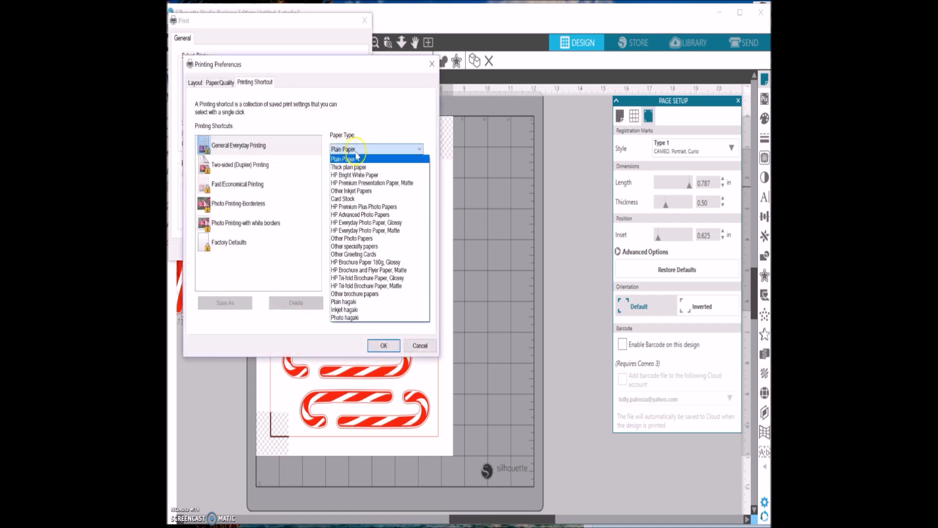
pyautogui.click(358, 168)
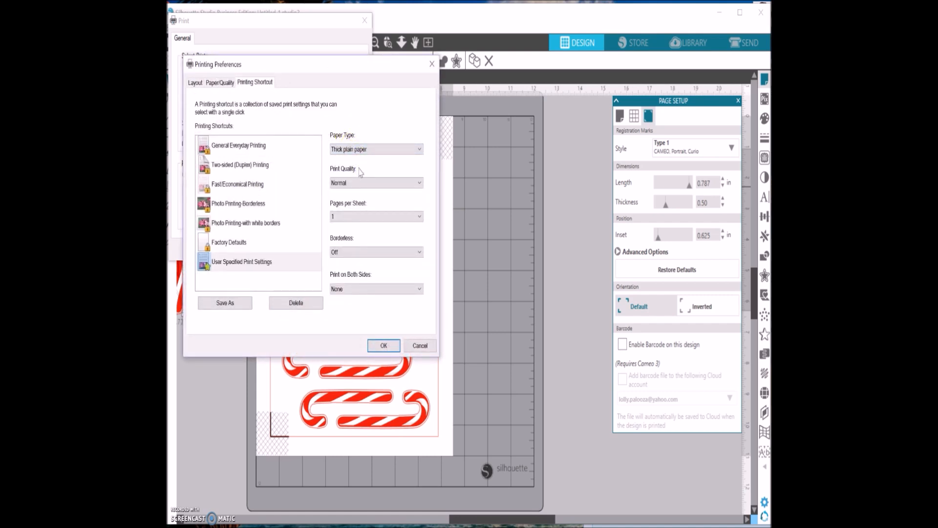
pyautogui.click(362, 186)
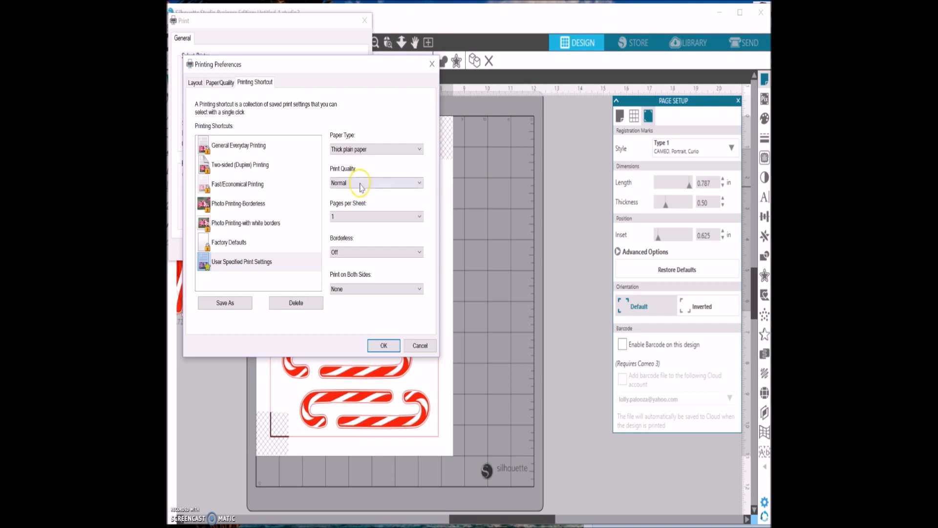
pyautogui.click(362, 186)
pyautogui.click(356, 209)
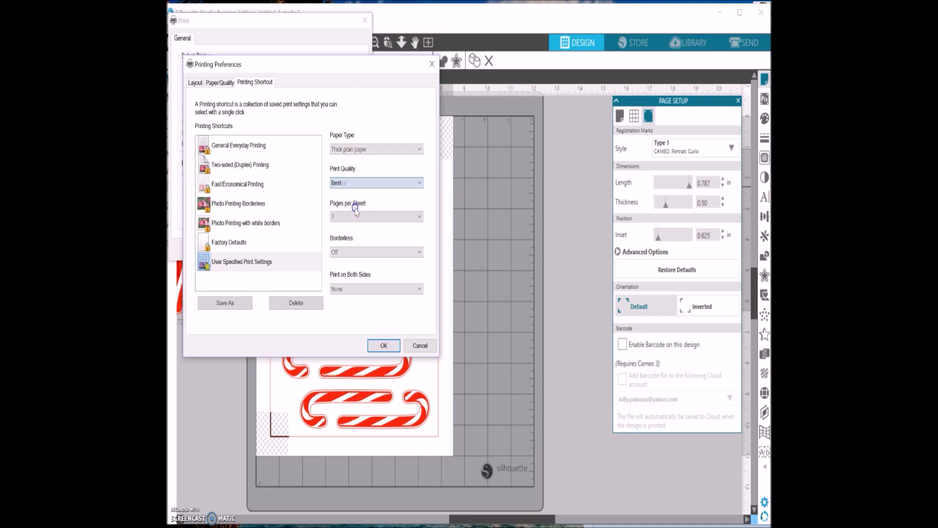
pyautogui.click(384, 346)
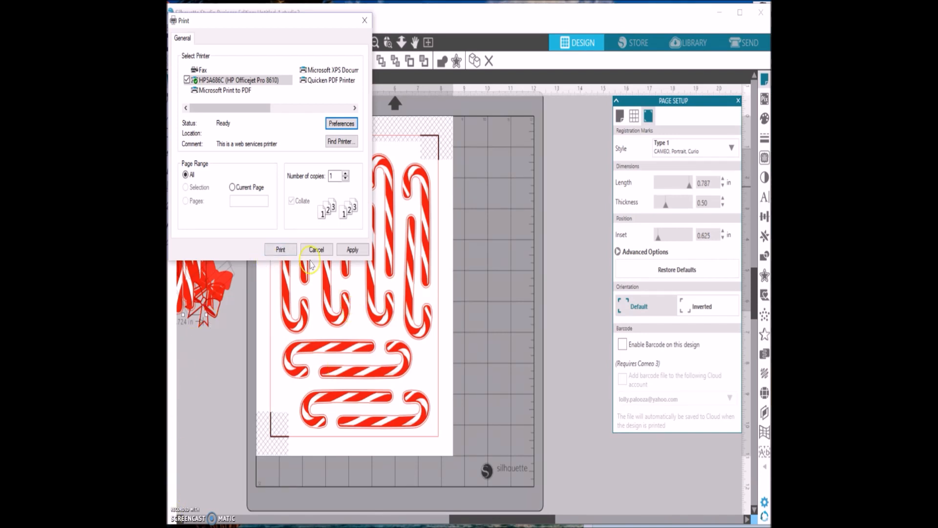
pyautogui.click(282, 250)
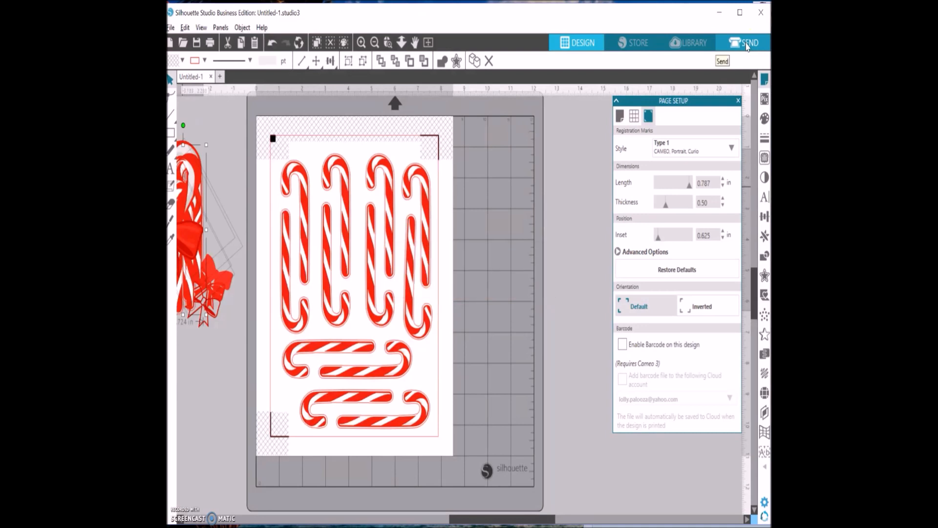
# - Open the cut settings for the page and examine the cut lines around the nested candy canes
pyautogui.click(752, 37)
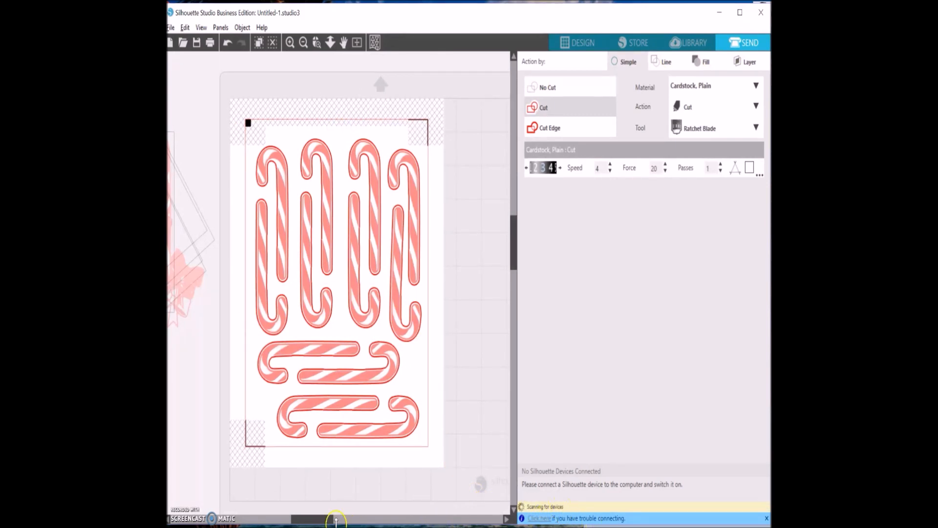
pyautogui.moveTo(326, 521); pyautogui.dragTo(320, 521)
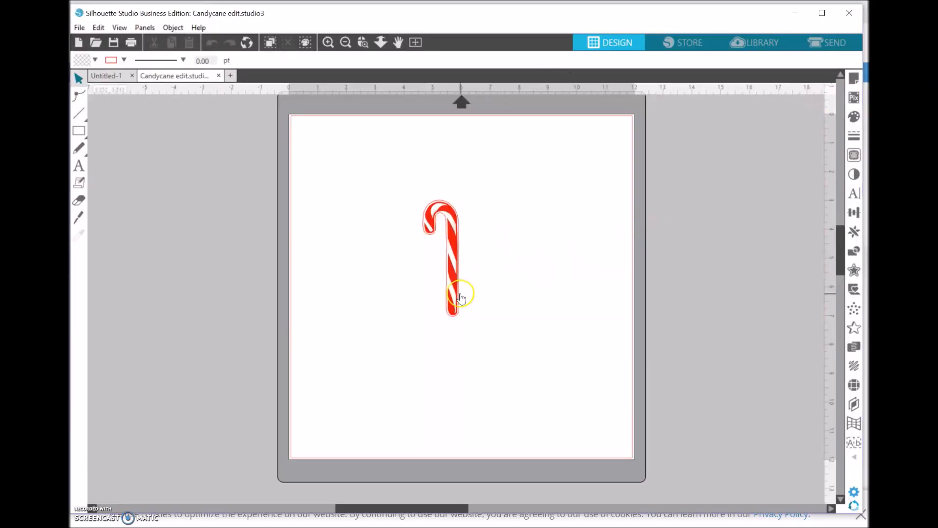
# - Ungroup the candy cane in the Candycane edit file and move its offset outline beside the striped cane
pyautogui.moveTo(415, 184); pyautogui.dragTo(496, 335)
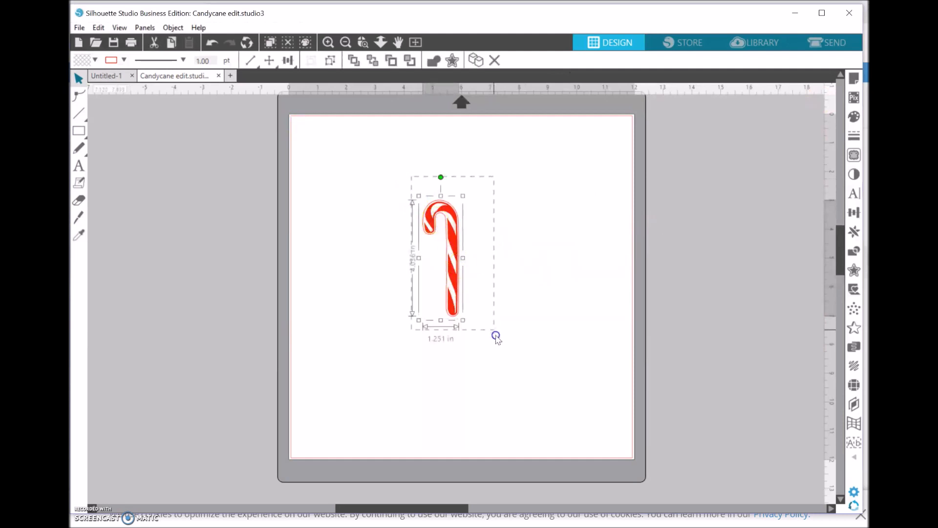
pyautogui.rightClick(462, 262)
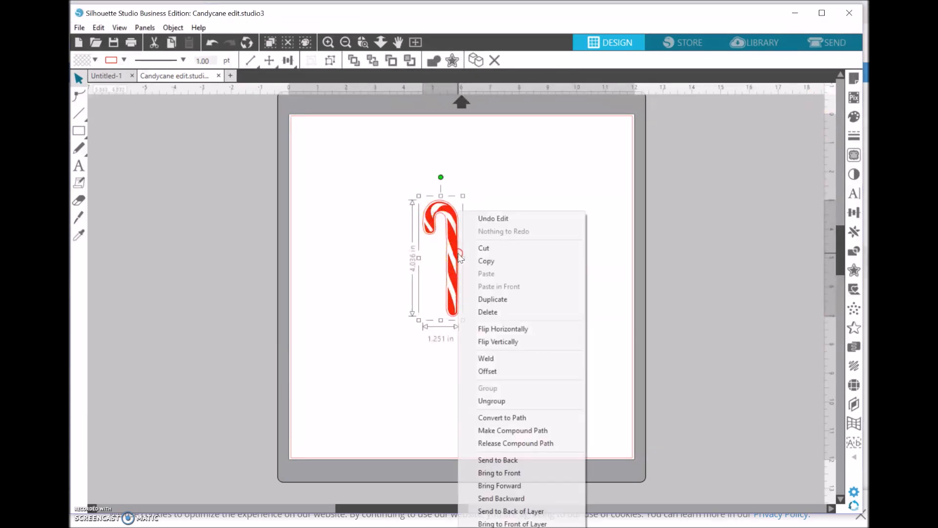
pyautogui.click(491, 402)
pyautogui.click(493, 299)
pyautogui.moveTo(464, 312); pyautogui.dragTo(550, 311)
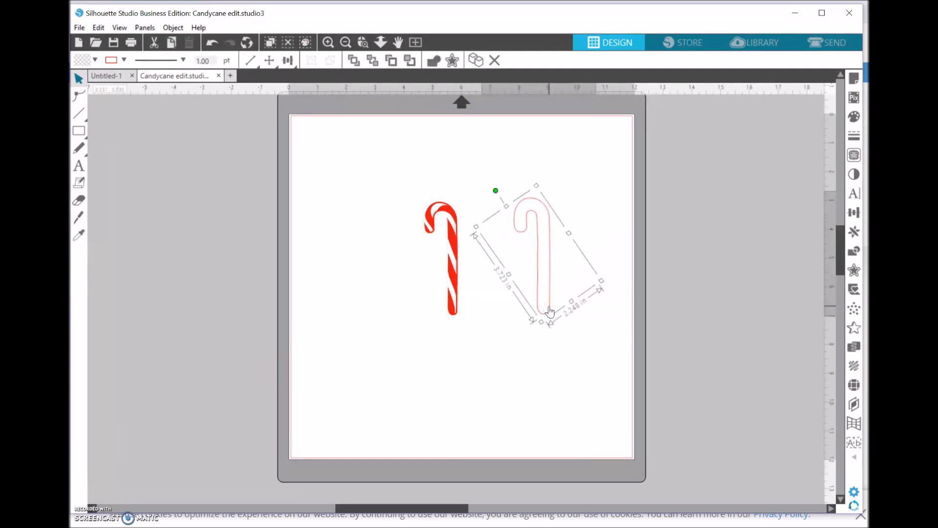
# - Set the offset outline's line thickness to 0.00 pt and deselect it
pyautogui.click(854, 136)
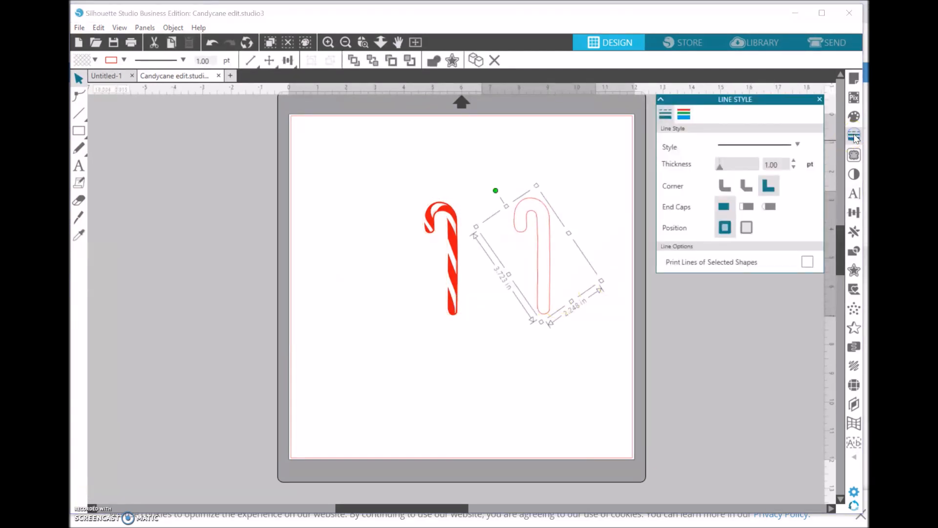
pyautogui.click(794, 167)
pyautogui.click(794, 167)
pyautogui.click(794, 167)
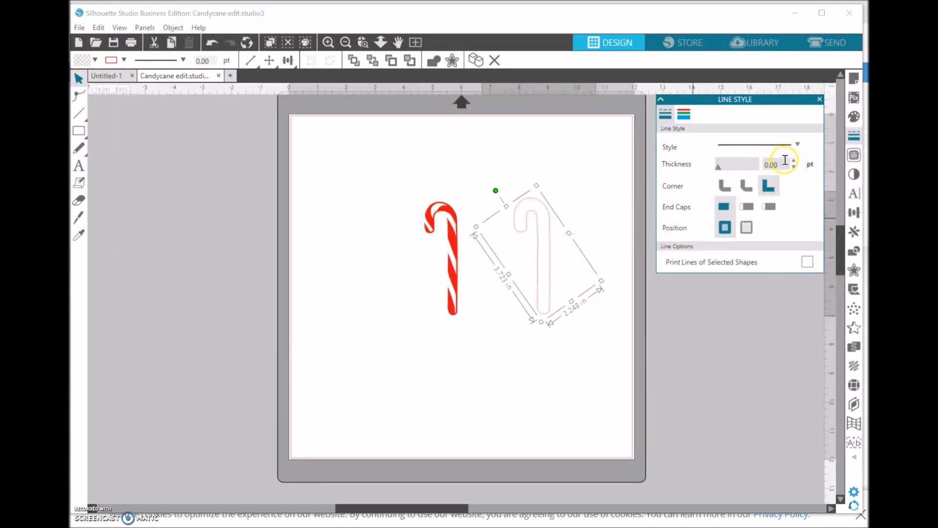
pyautogui.click(589, 205)
# - Move the offset outline back around the striped cane, group the two, and move the group toward the mat's upper left
pyautogui.moveTo(549, 220); pyautogui.dragTo(461, 224)
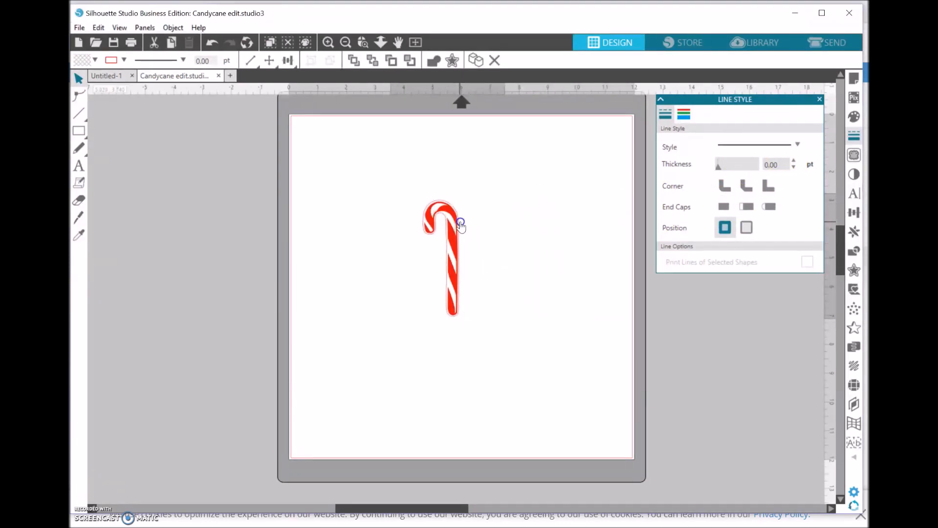
pyautogui.click(442, 205)
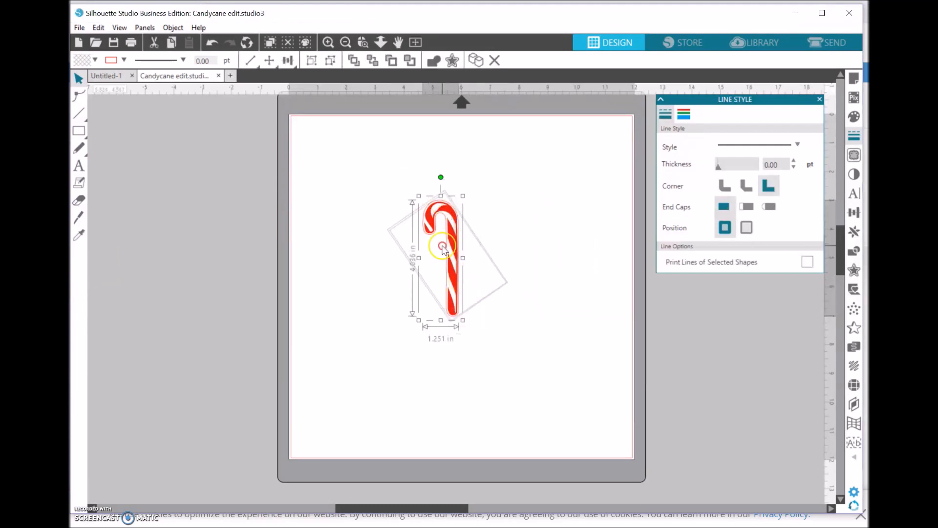
pyautogui.rightClick(438, 198)
pyautogui.click(472, 387)
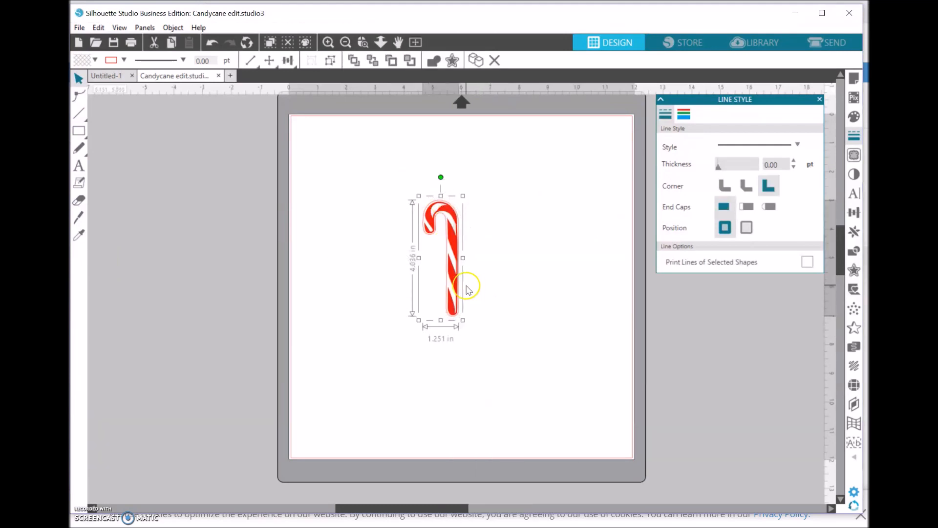
pyautogui.moveTo(463, 258); pyautogui.dragTo(388, 252)
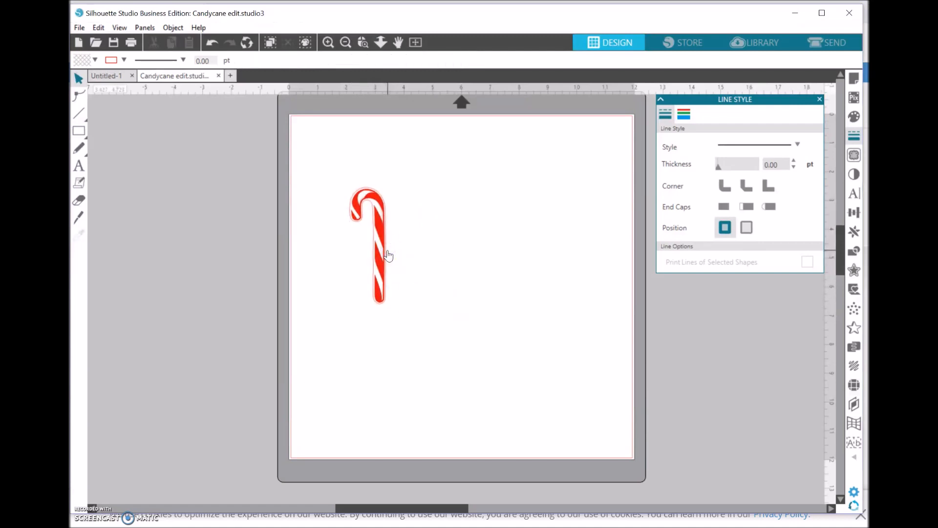